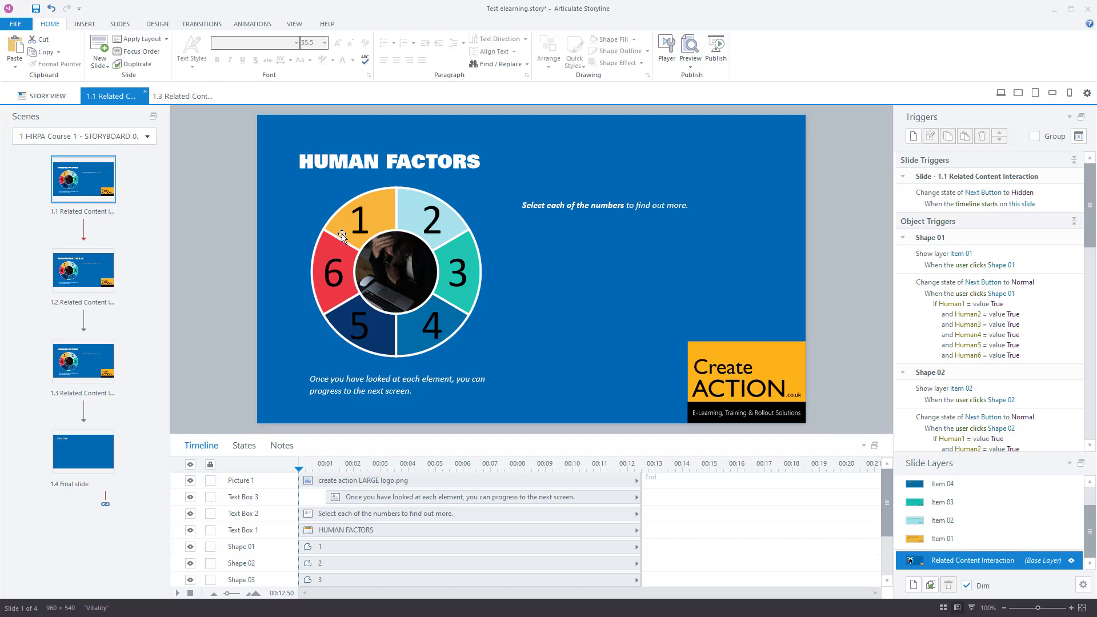
- Preview the entire project, open numbered panels 1, 5, 3, 4 and 2, then close the preview
click(691, 71)
click(707, 80)
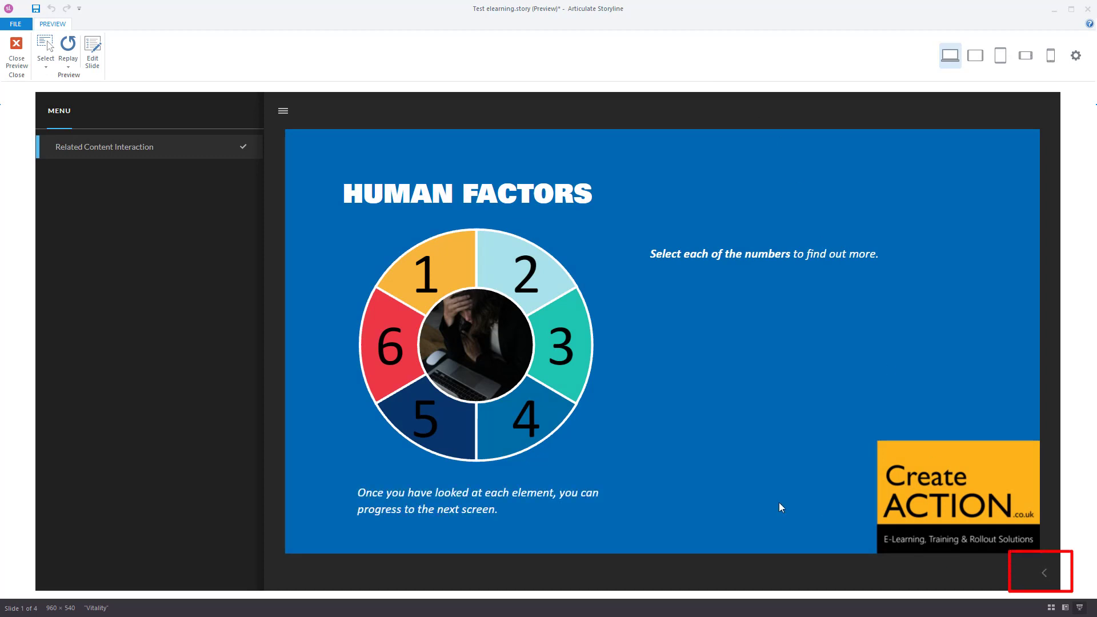
click(457, 270)
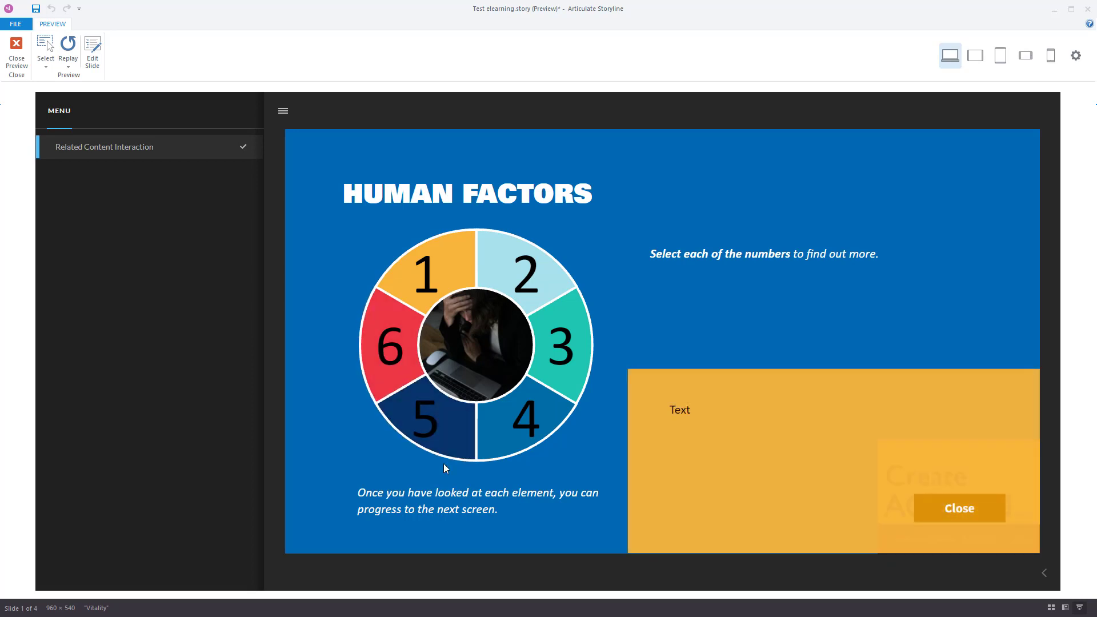
click(457, 440)
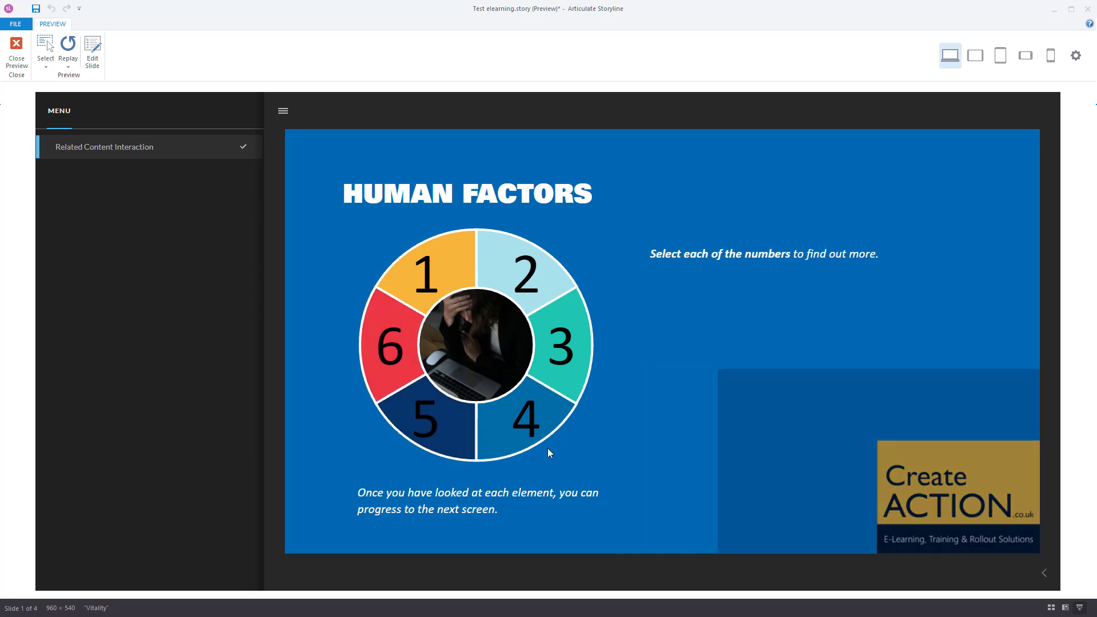
click(556, 345)
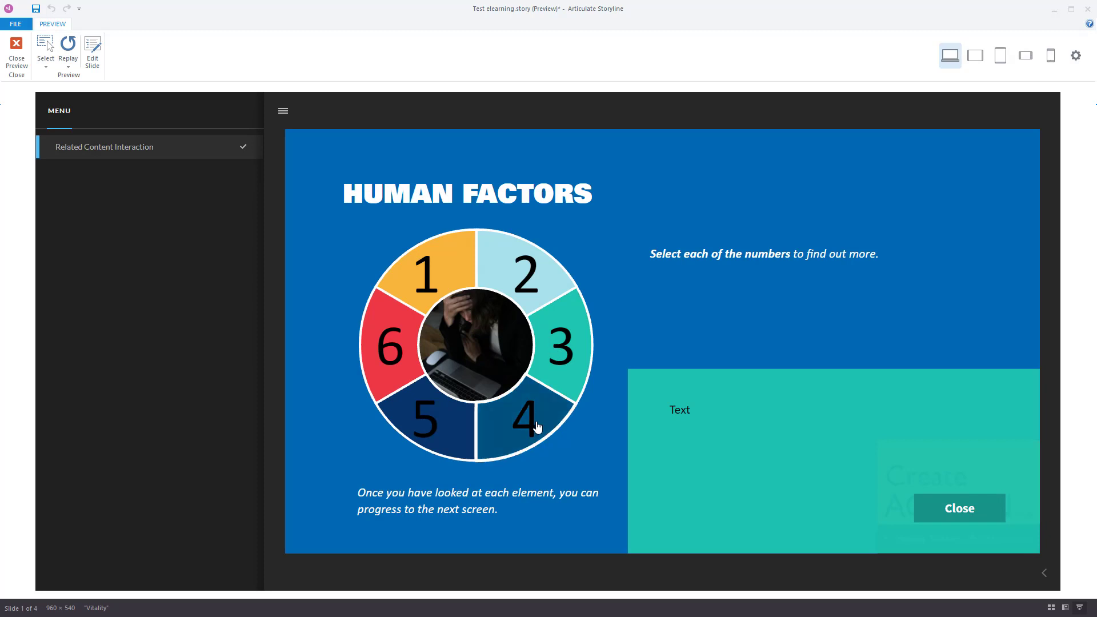
click(537, 426)
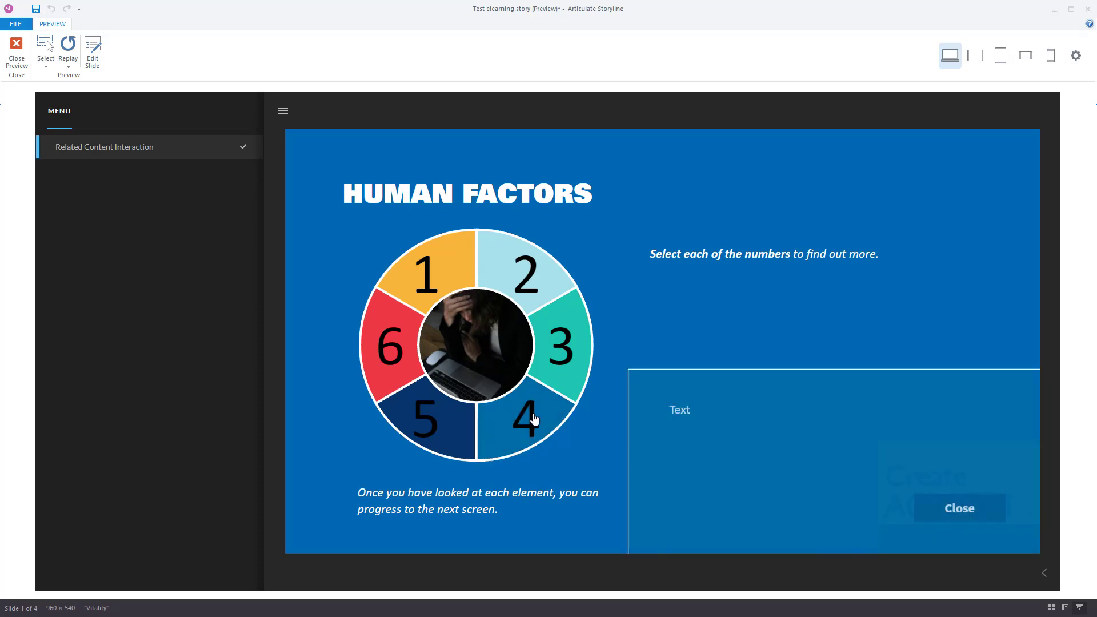
click(523, 266)
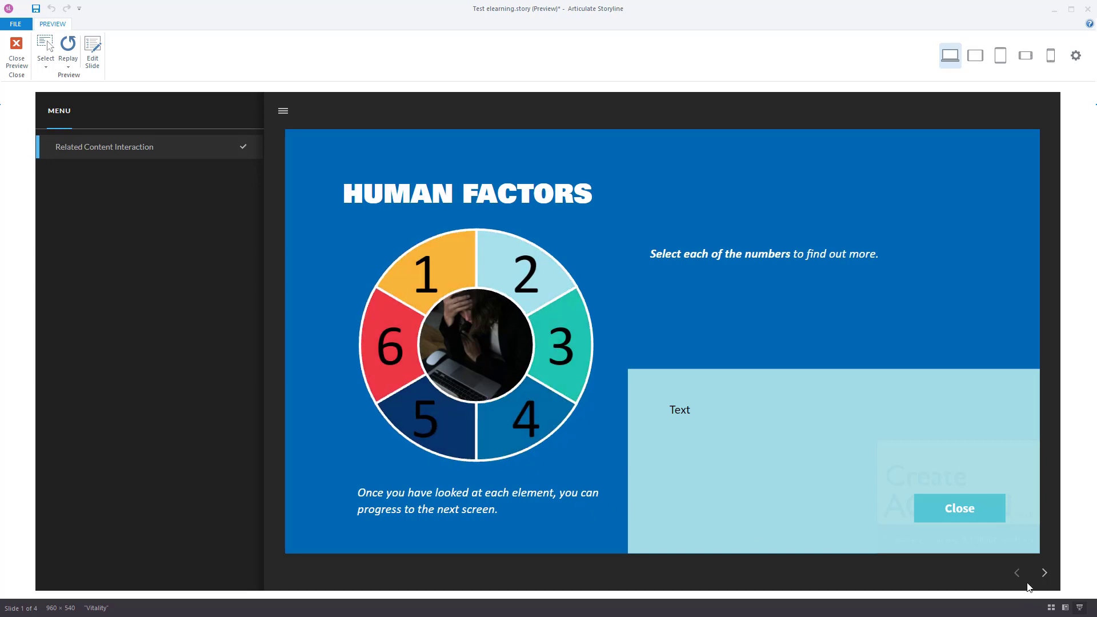
click(16, 51)
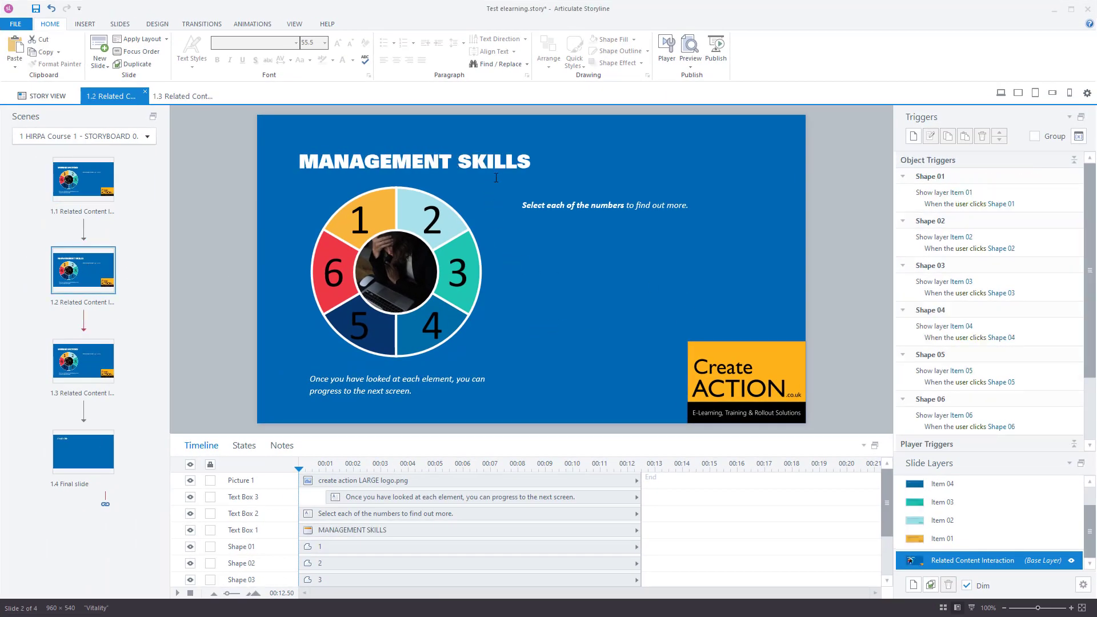
- Compare the MANAGEMENT SKILLS and HUMAN FACTORS title boxes on slides 1.2 and 1.1, ending on slide 1.2
click(446, 160)
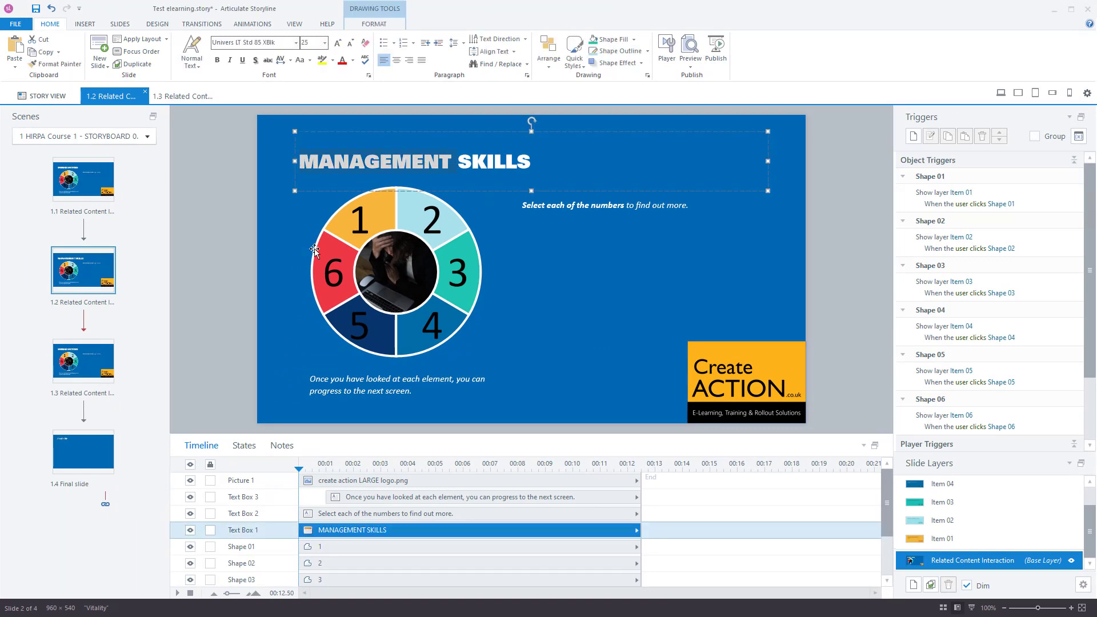
click(304, 269)
click(85, 213)
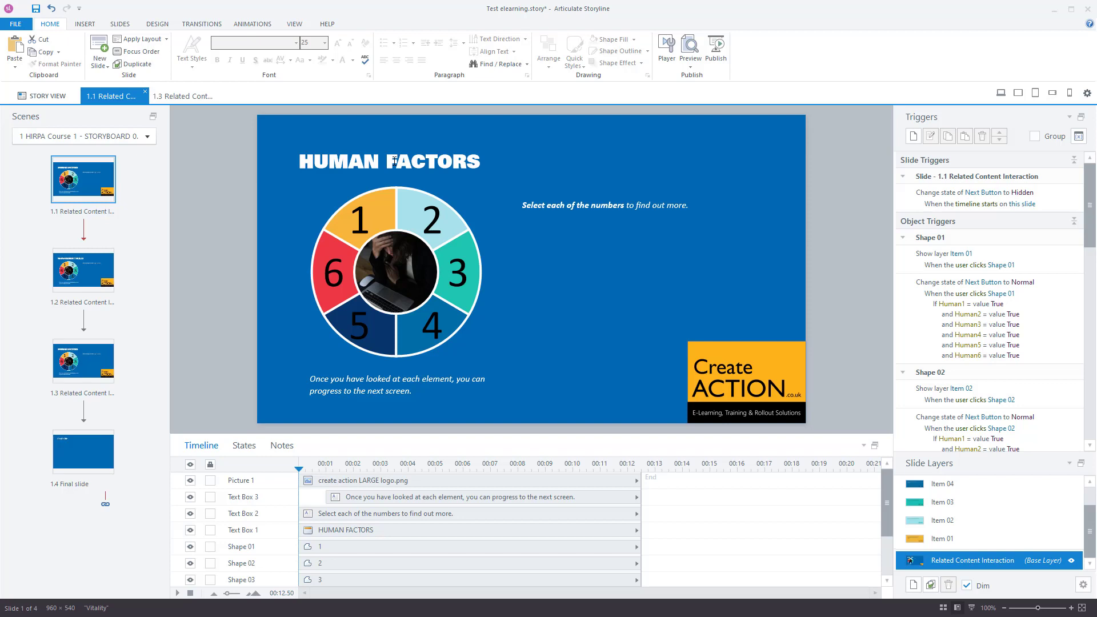
click(394, 161)
double_click(339, 161)
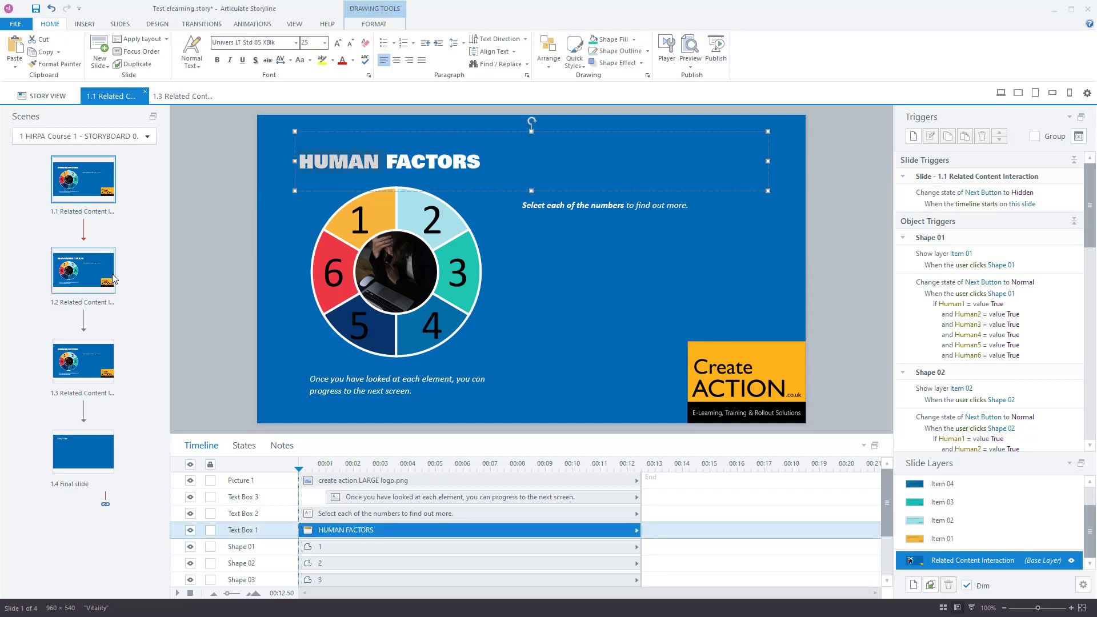
click(114, 279)
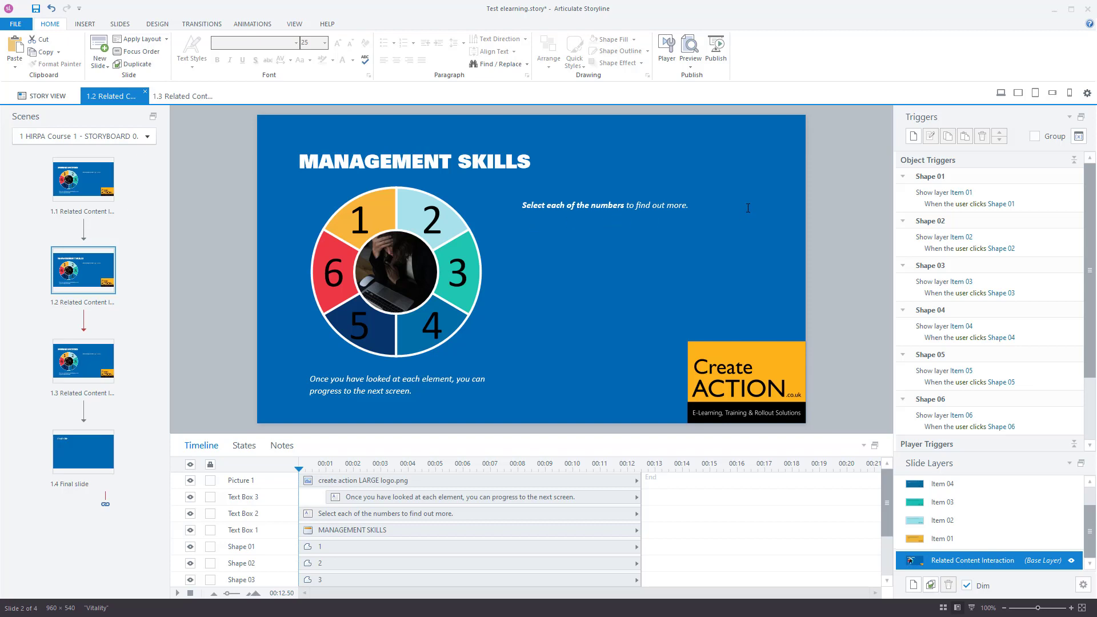
- Add a slide 1.2 trigger that changes the Next Button to Hidden when the timeline starts
click(913, 136)
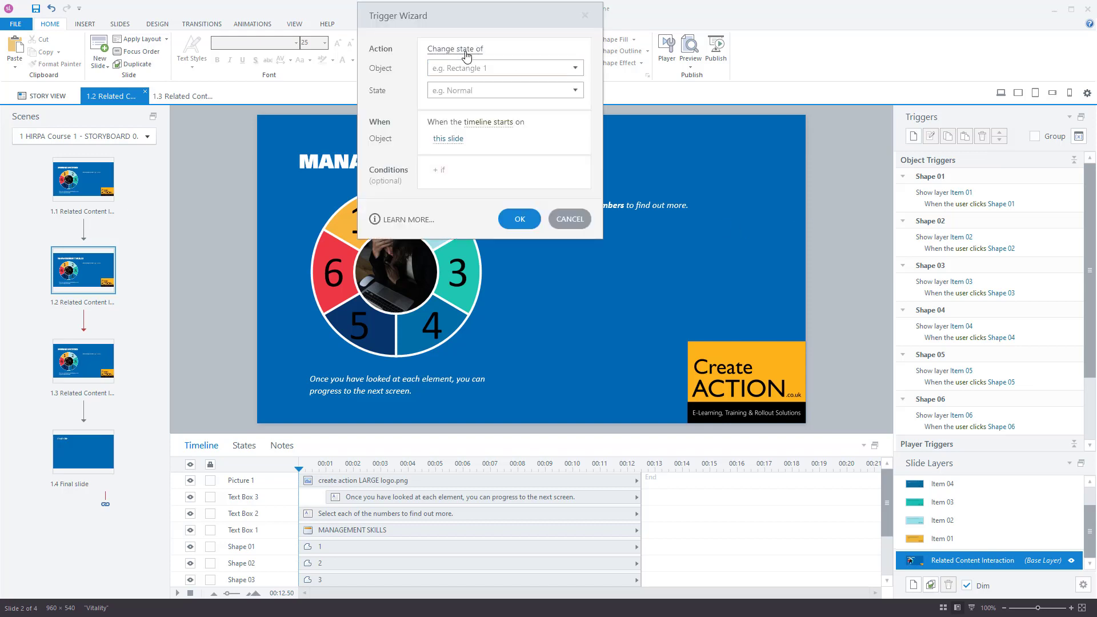
click(576, 68)
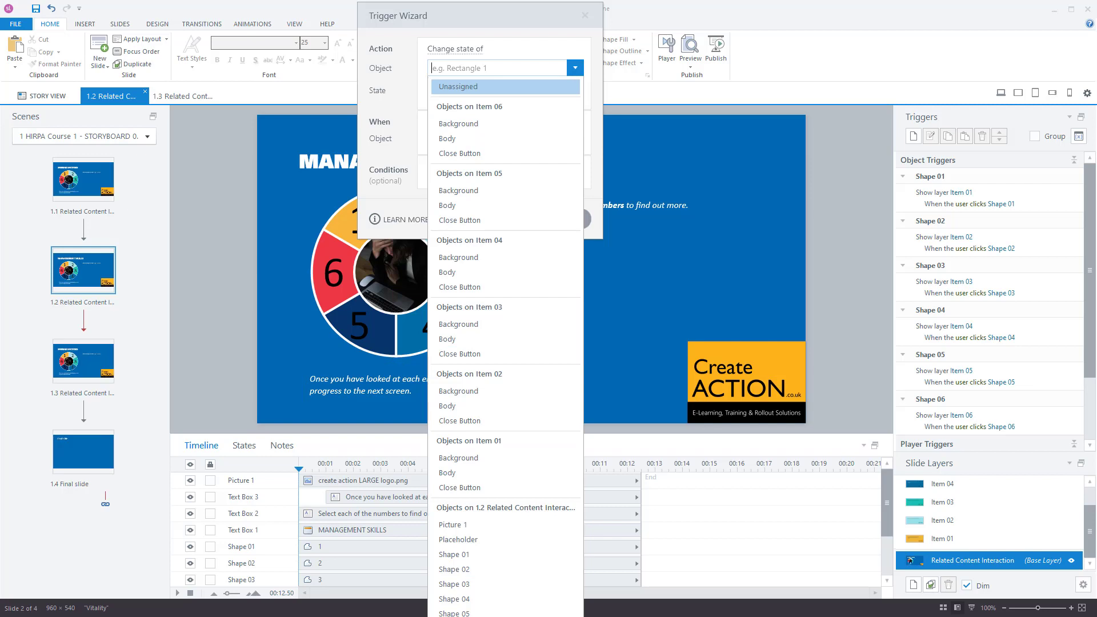
click(502, 605)
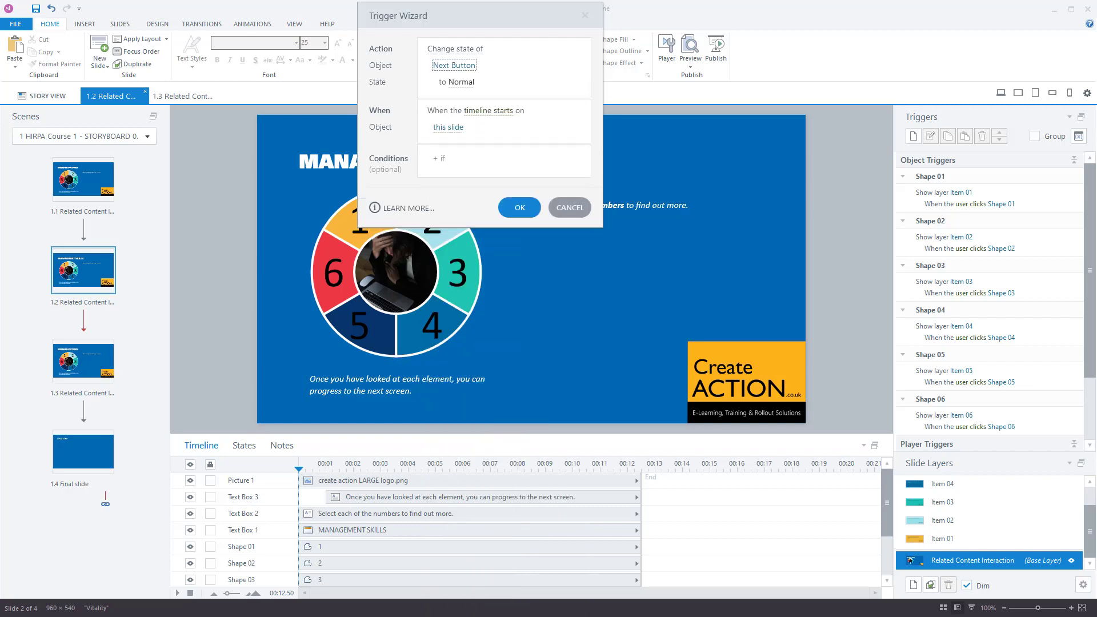
click(461, 85)
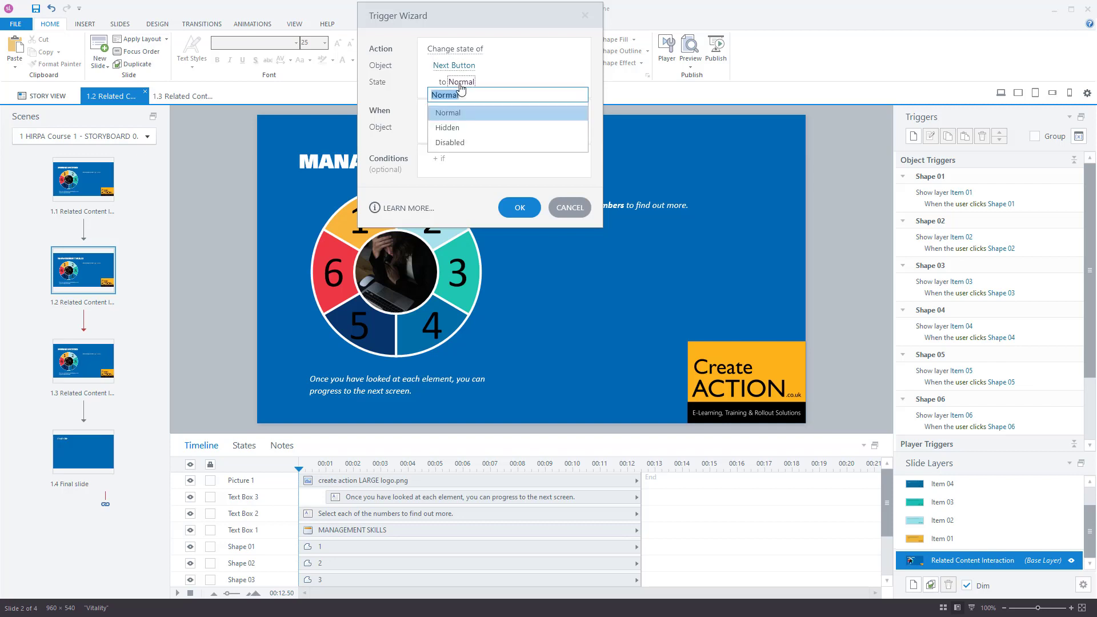
click(464, 129)
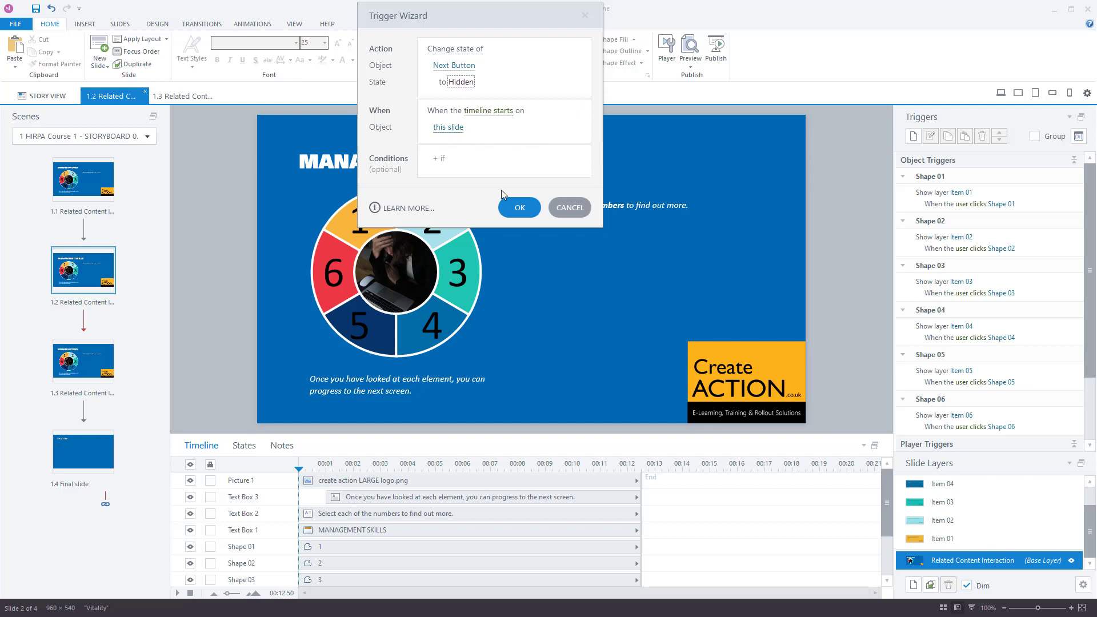
click(518, 208)
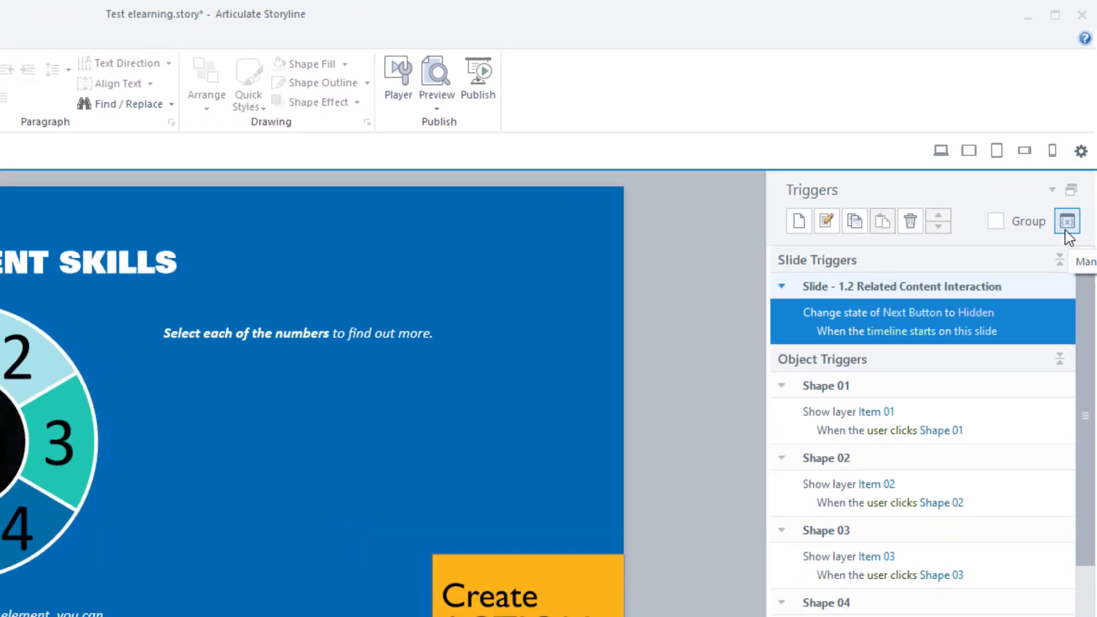
click(1064, 240)
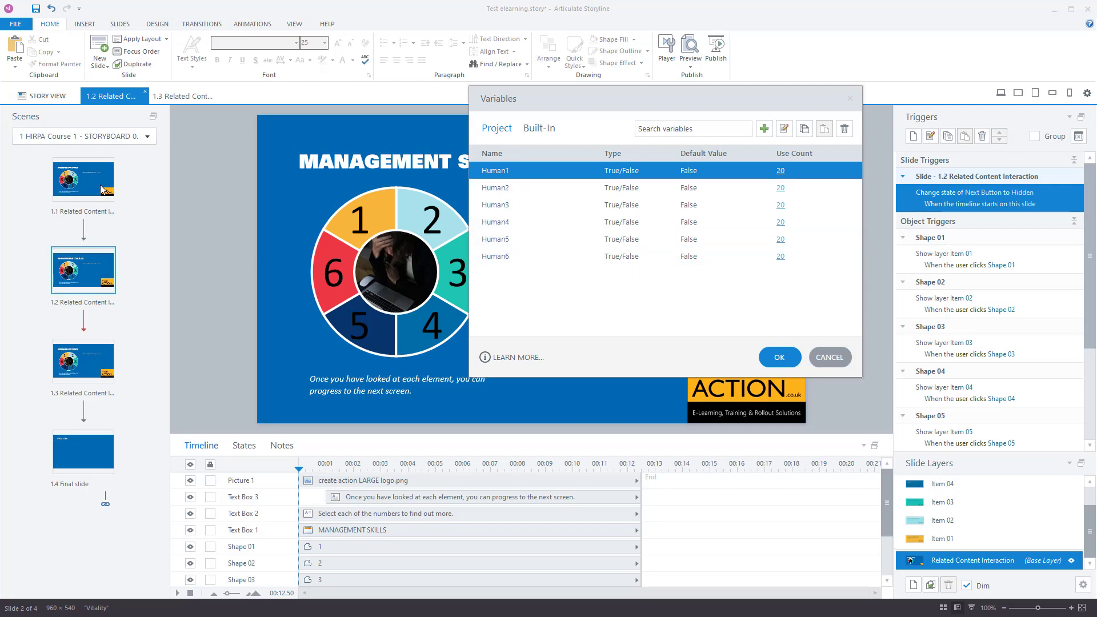
click(829, 357)
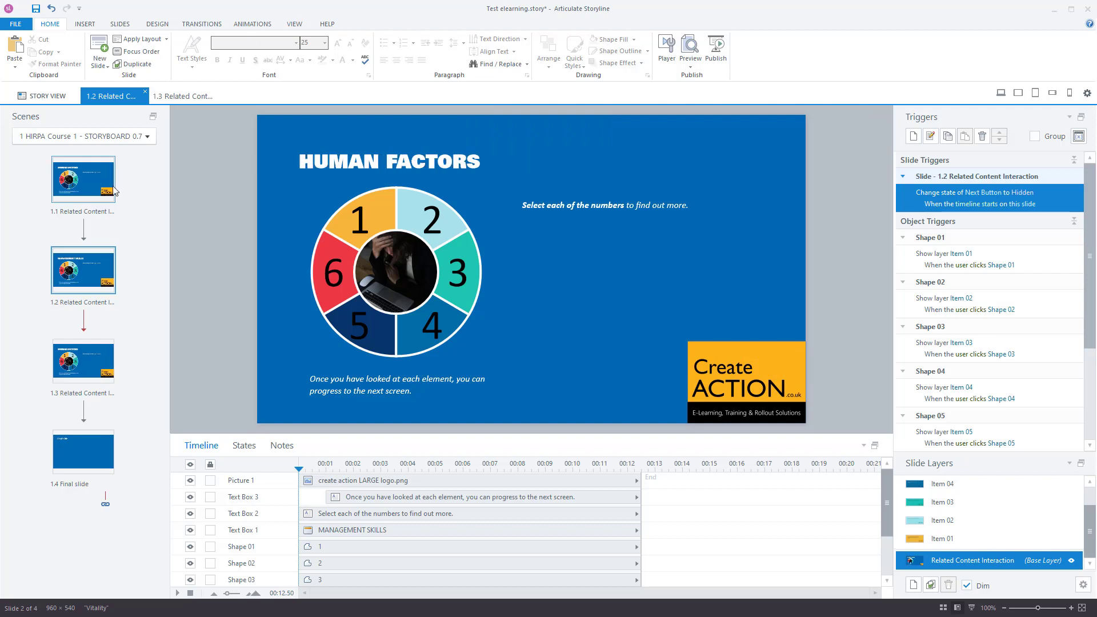
click(114, 189)
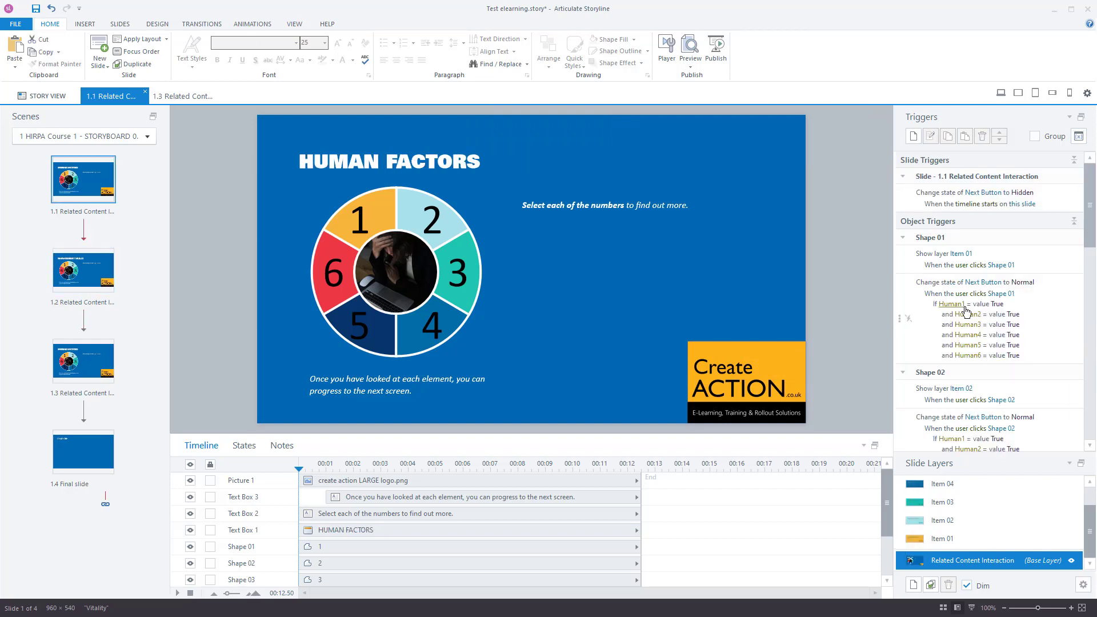
scroll(980, 348, down, 6)
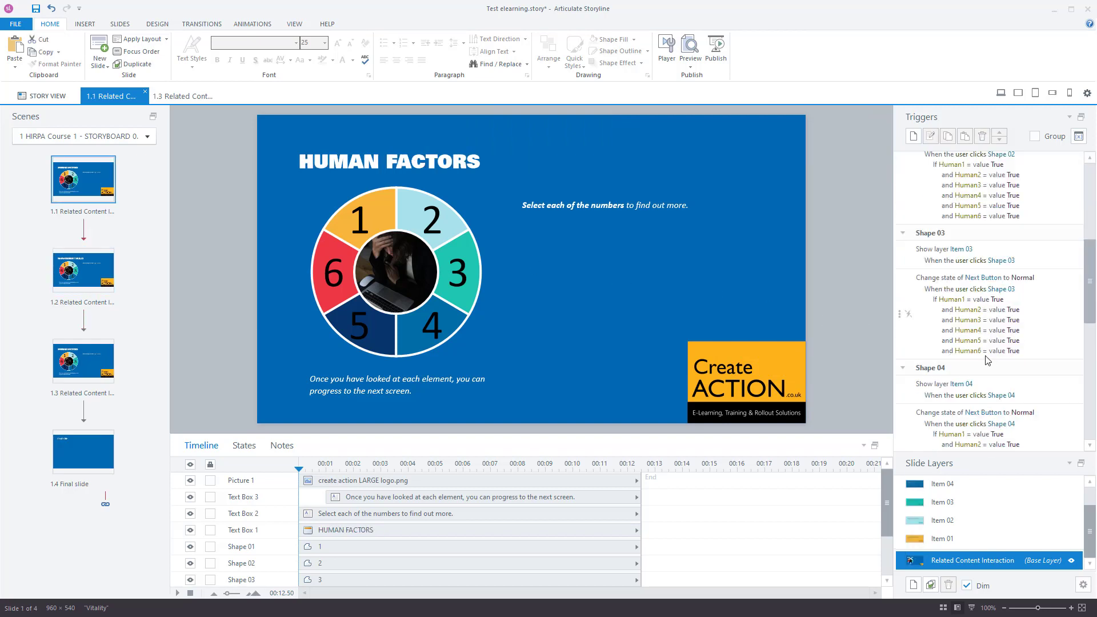
scroll(959, 315, down, 2)
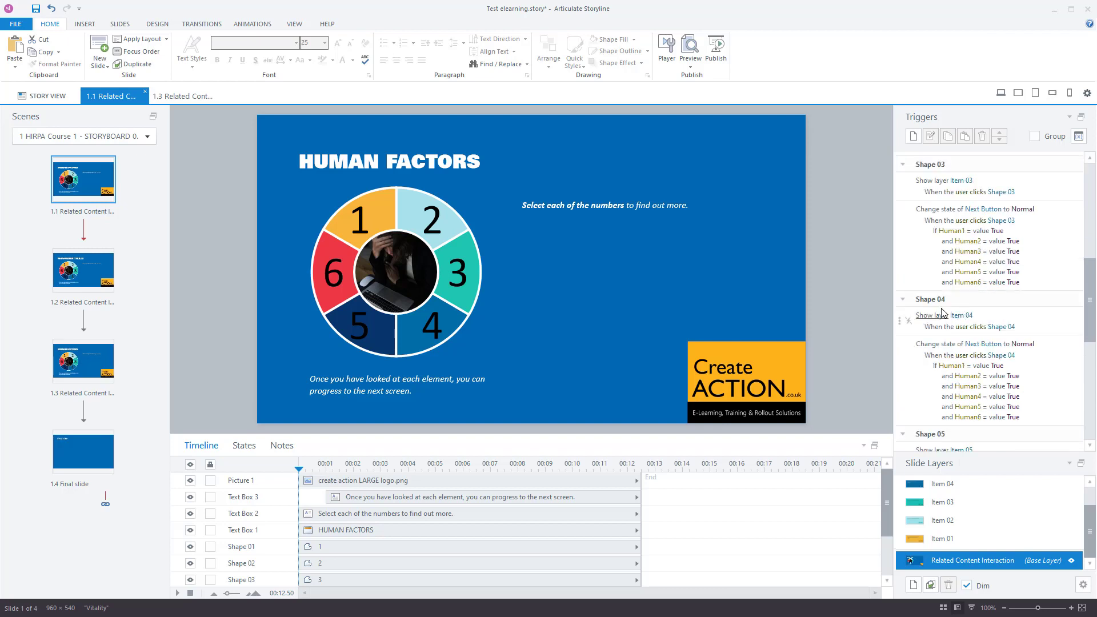
scroll(965, 393, up, 8)
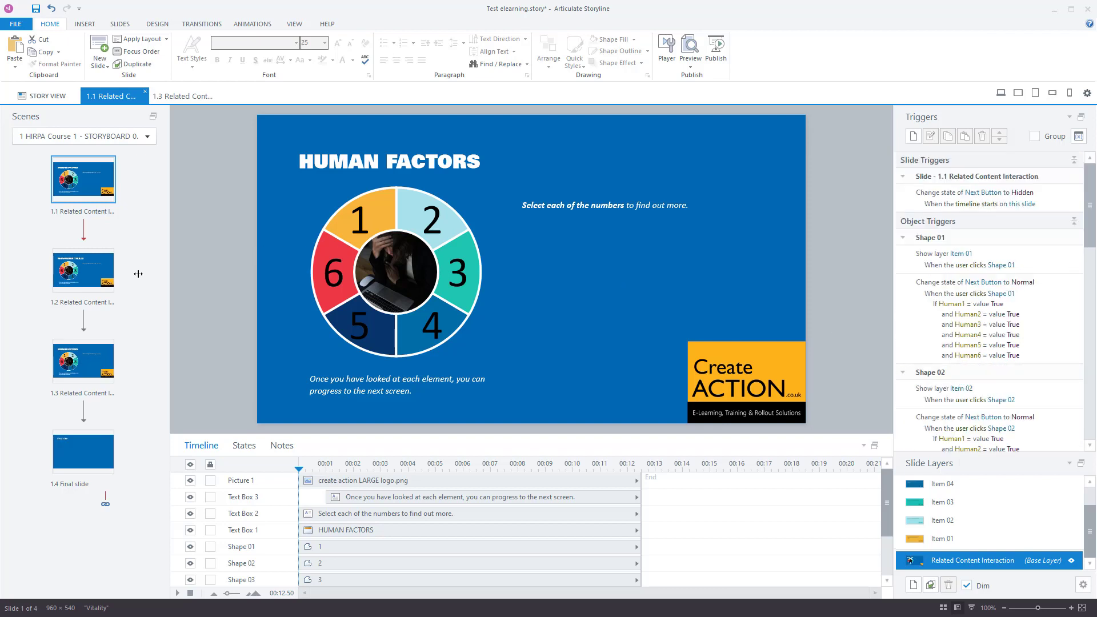
click(111, 273)
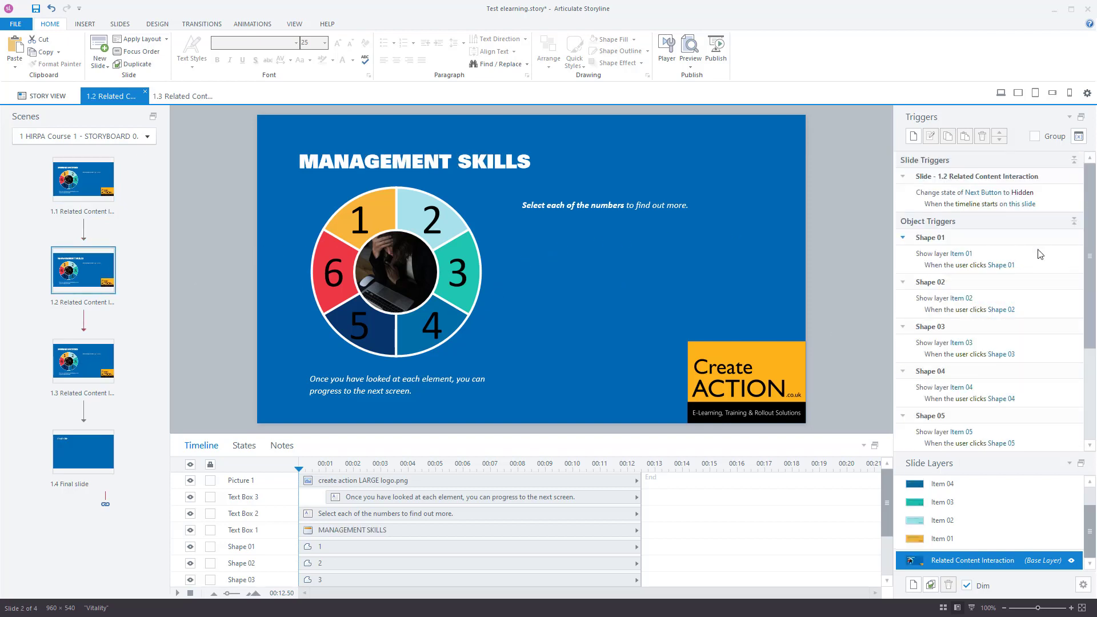
- In the project variables, add True/False variables Management1 and Management2
click(1078, 136)
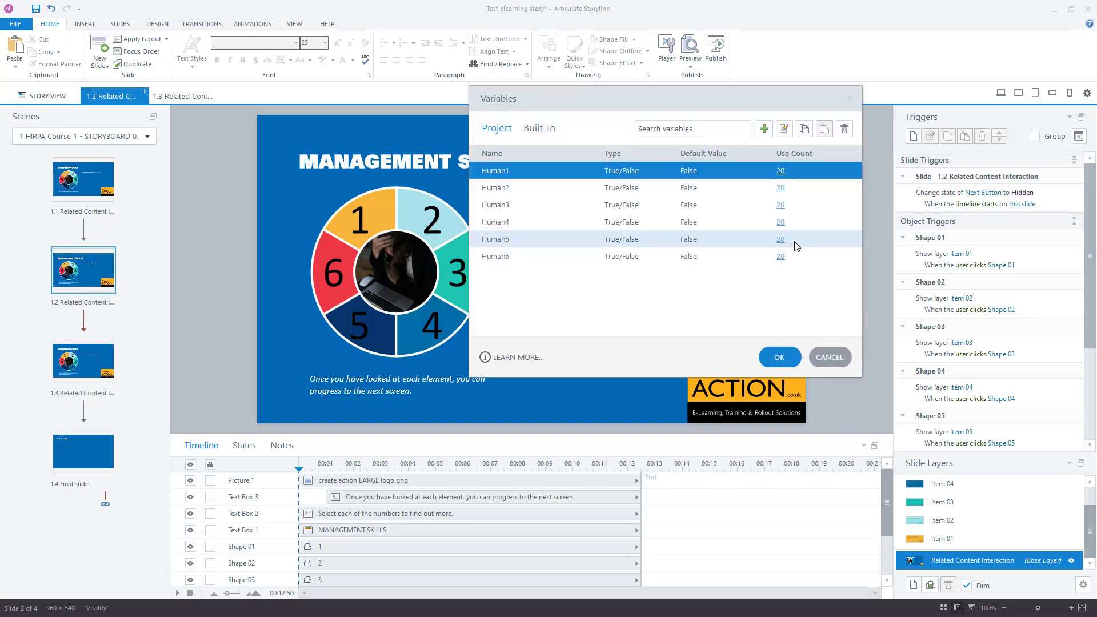
drag(559, 100, 384, 104)
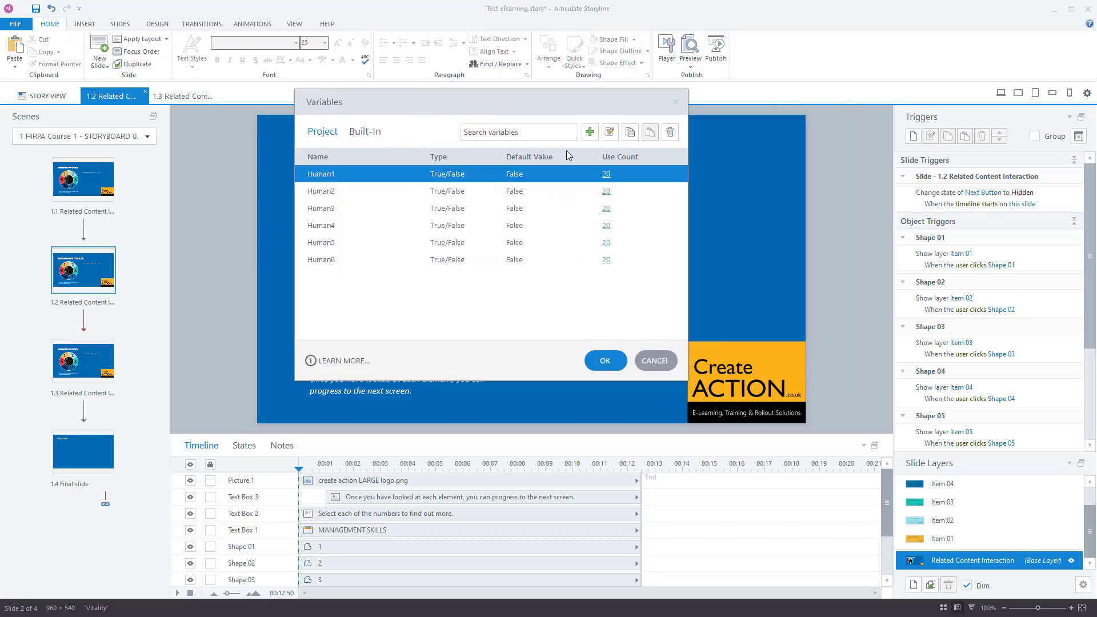
click(591, 132)
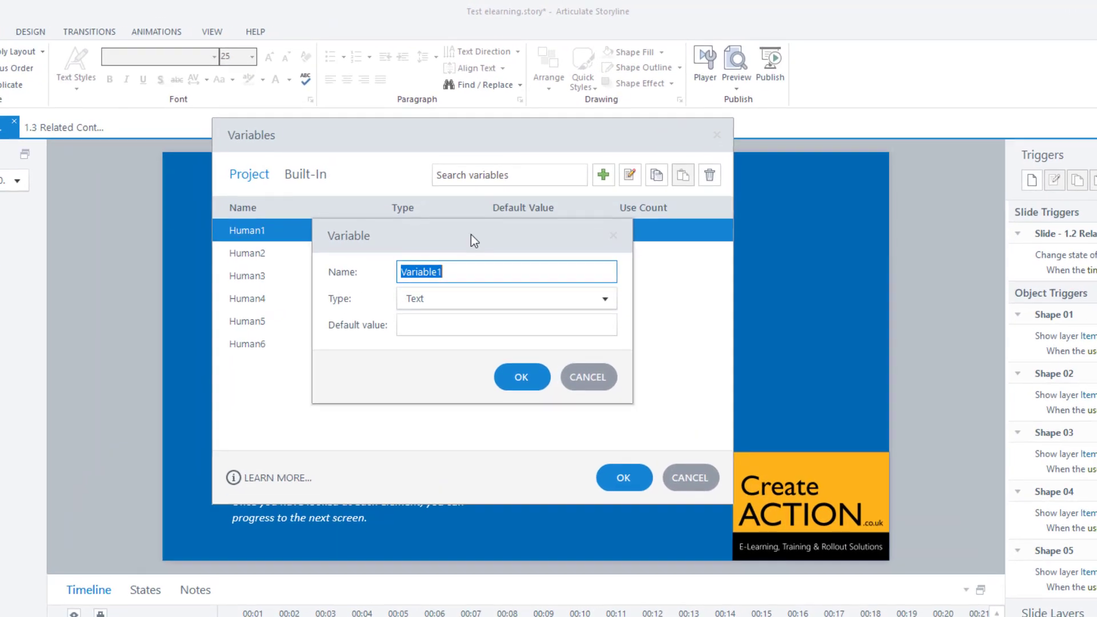
text(Manag)
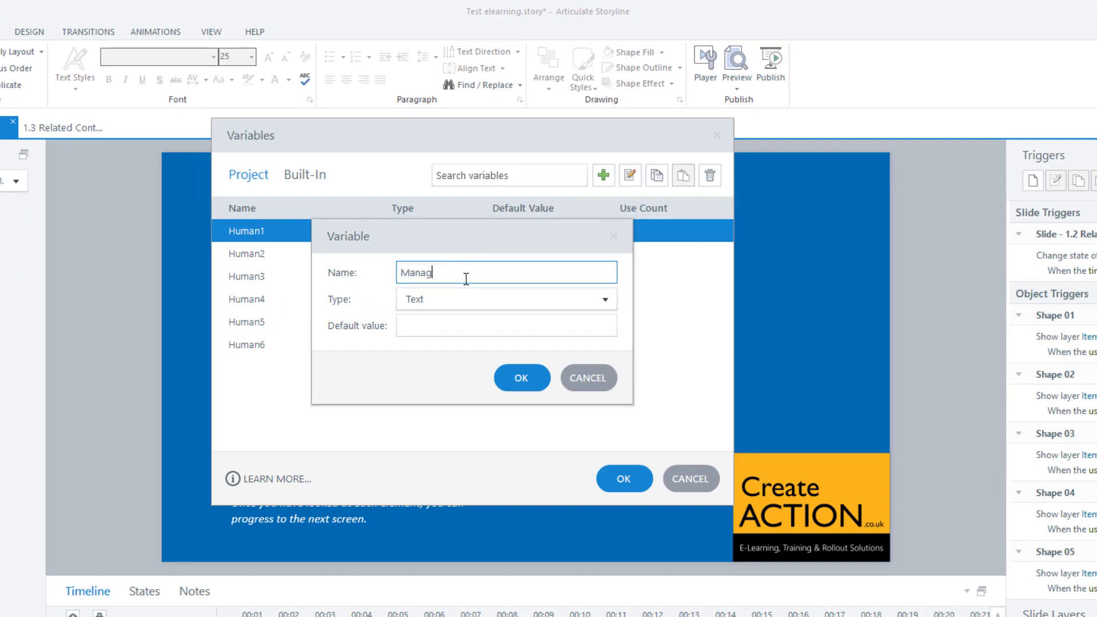
text(ement1)
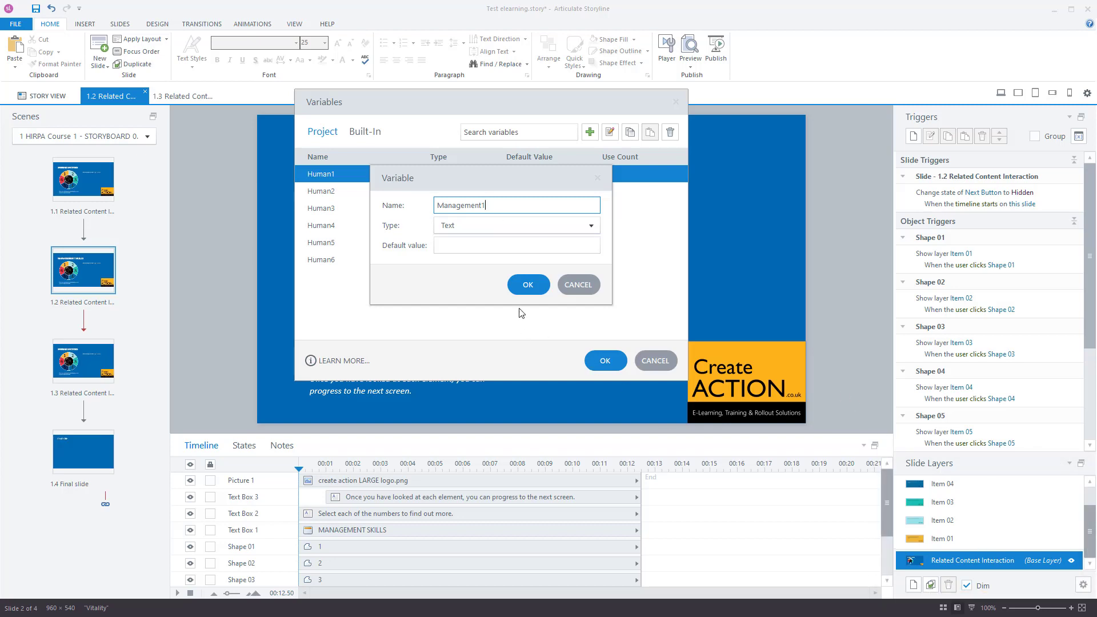
click(591, 225)
click(508, 241)
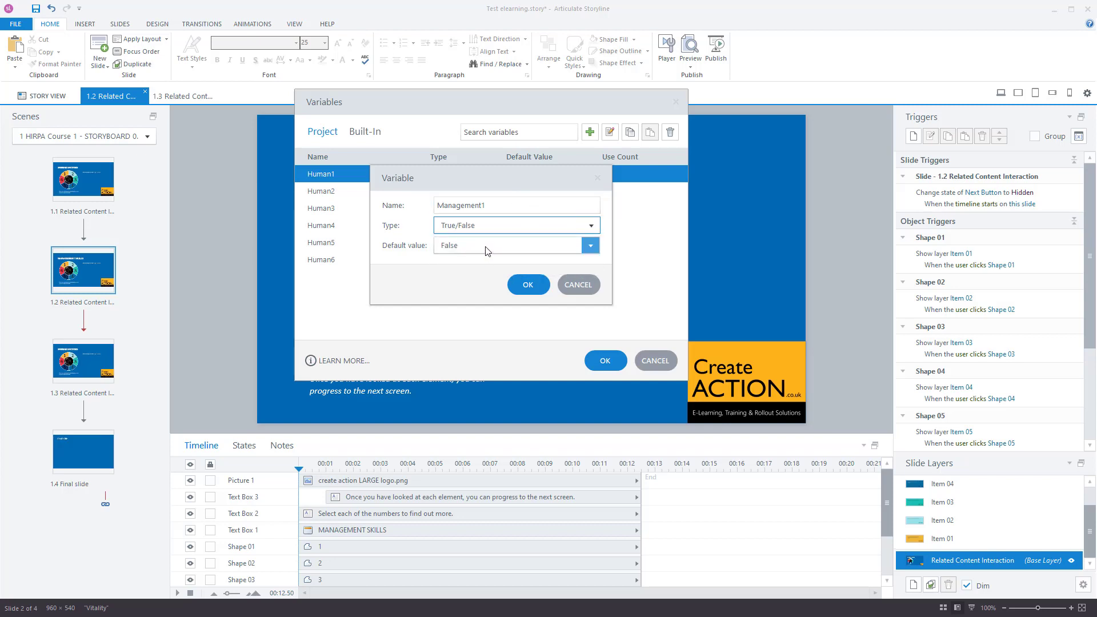
click(528, 284)
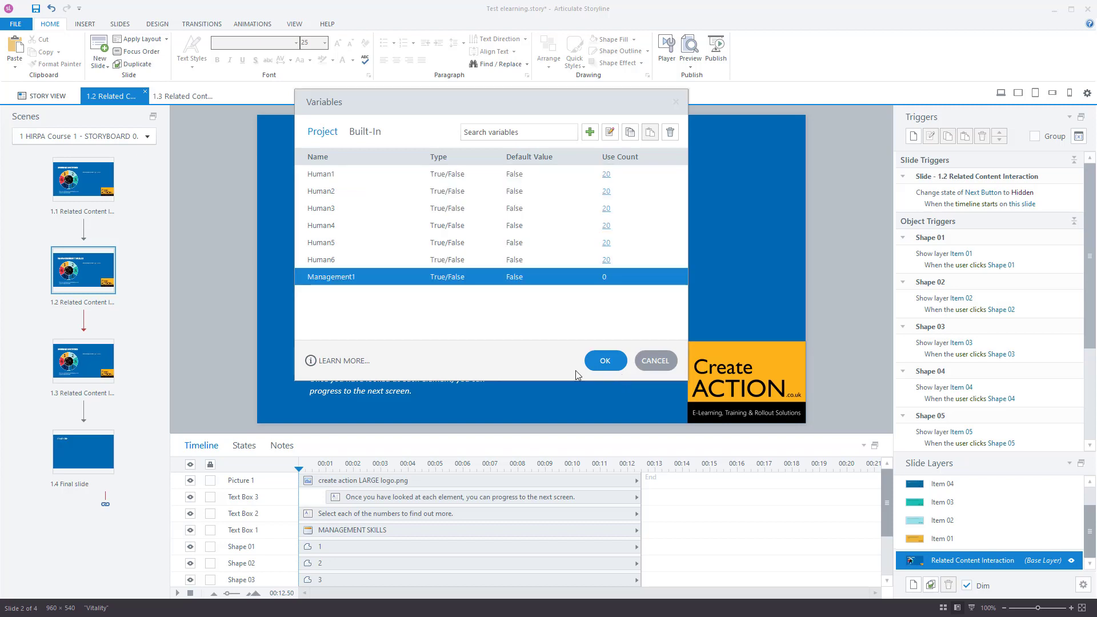
click(590, 132)
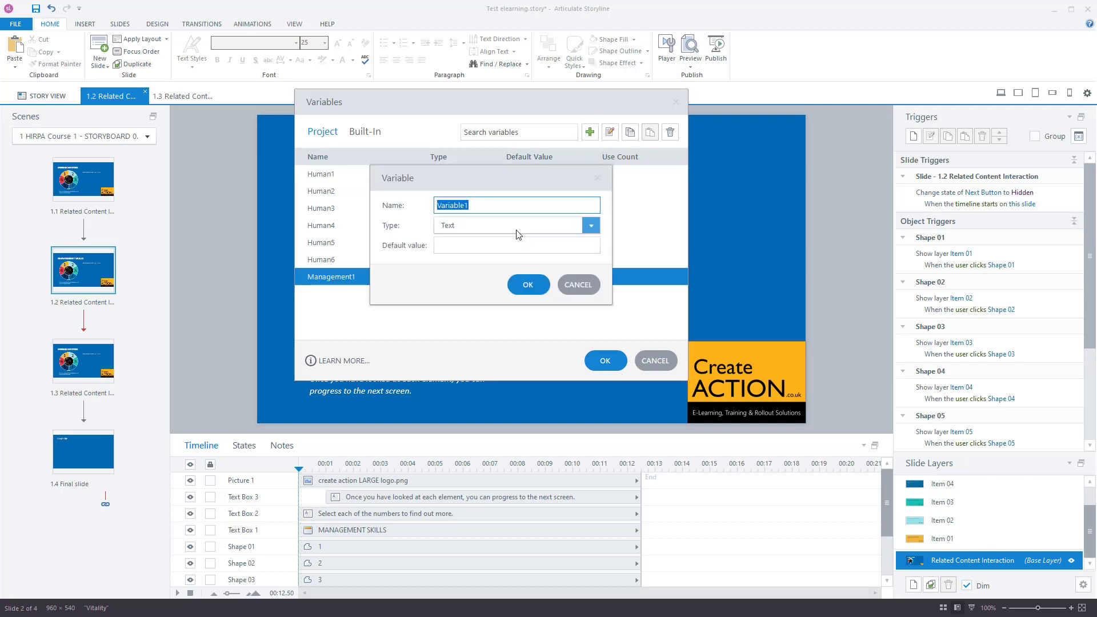
text(Management2)
double_click(497, 206)
key(ctrl+c)
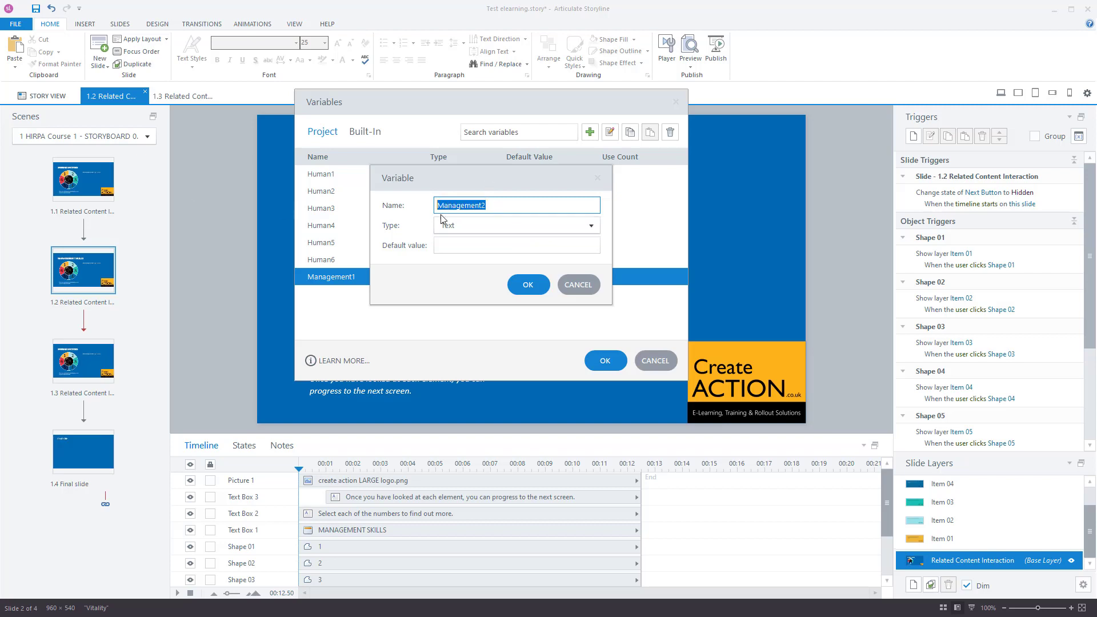
click(523, 230)
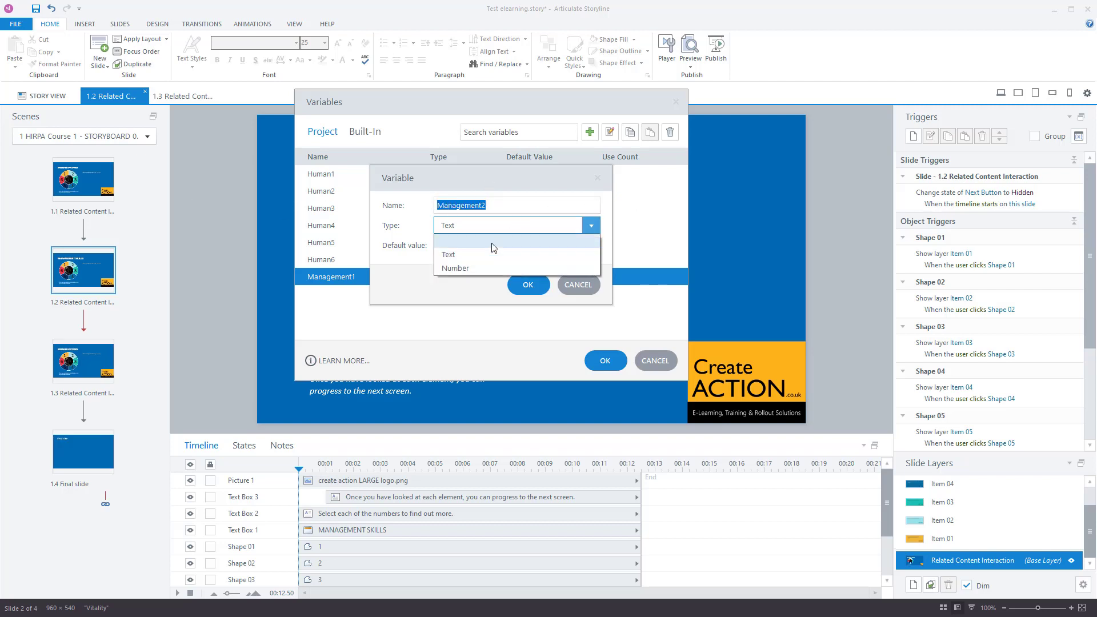
click(501, 240)
click(547, 285)
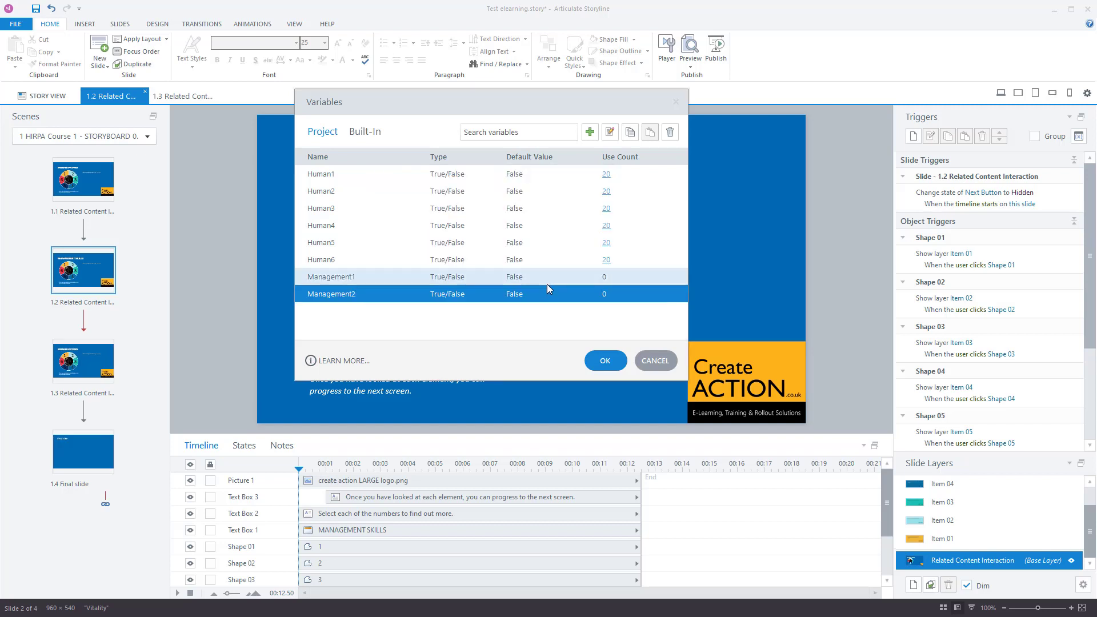
- Add True/False variables Management3 and Management4
click(589, 132)
text(Management3)
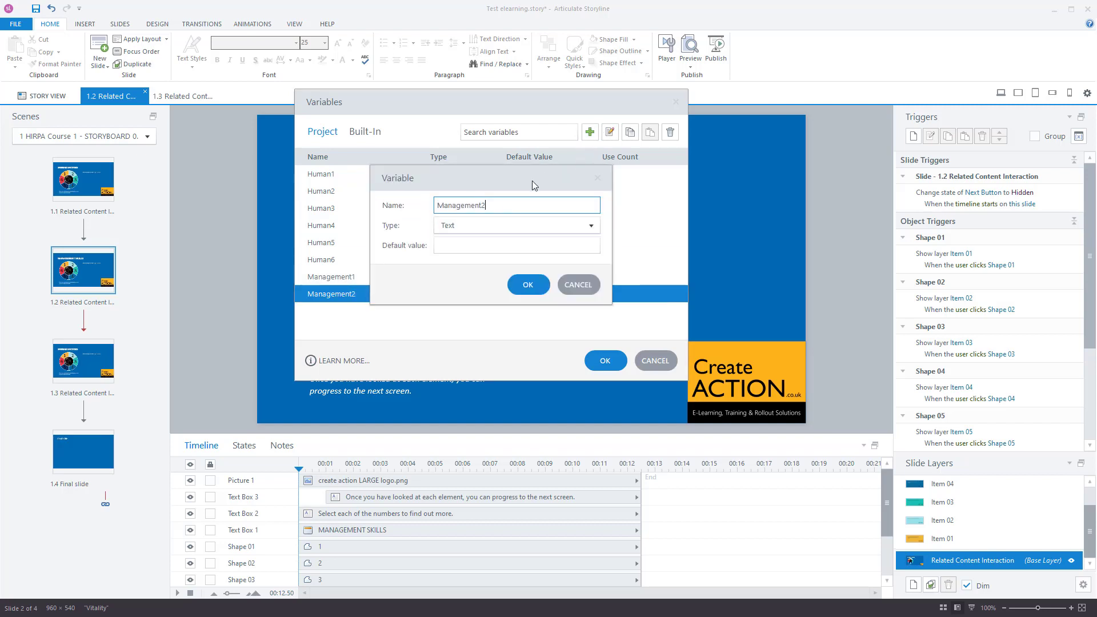
click(541, 226)
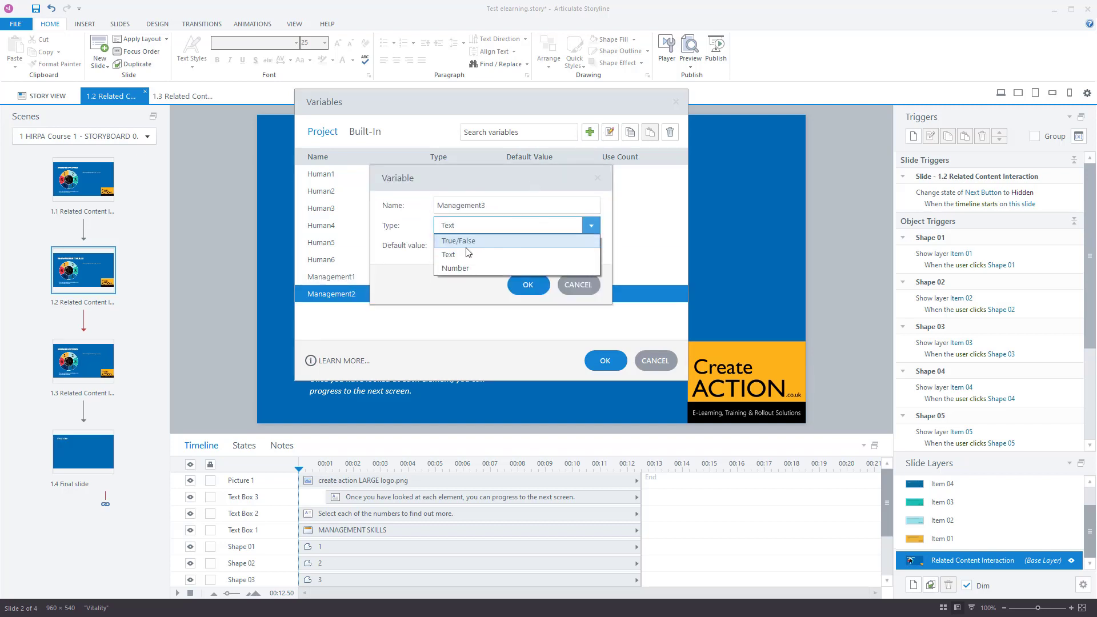
click(502, 244)
click(529, 284)
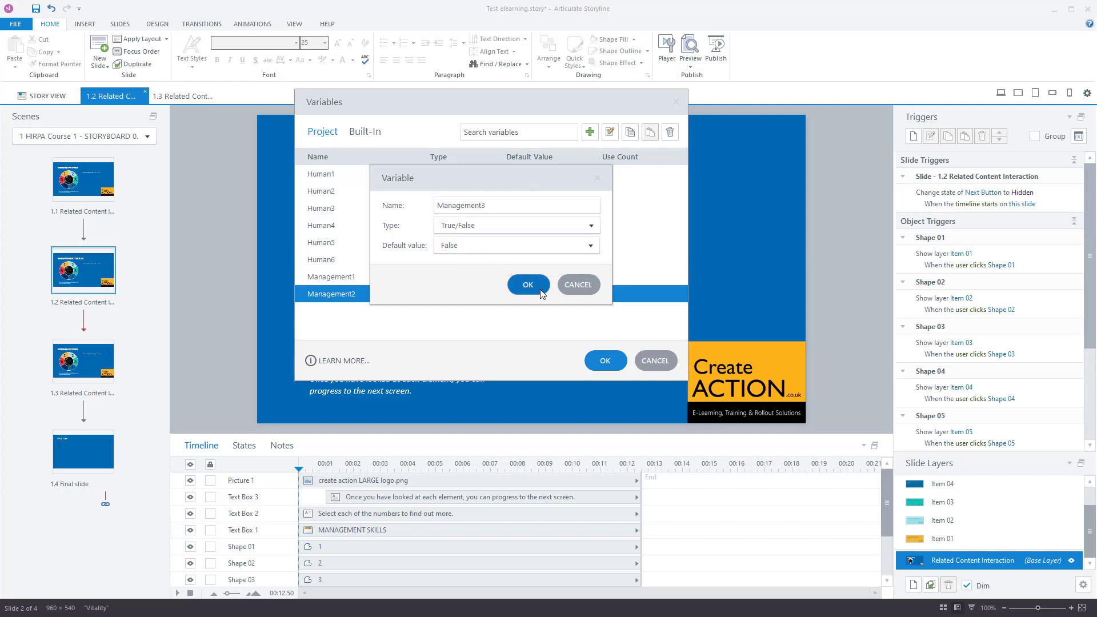
click(590, 132)
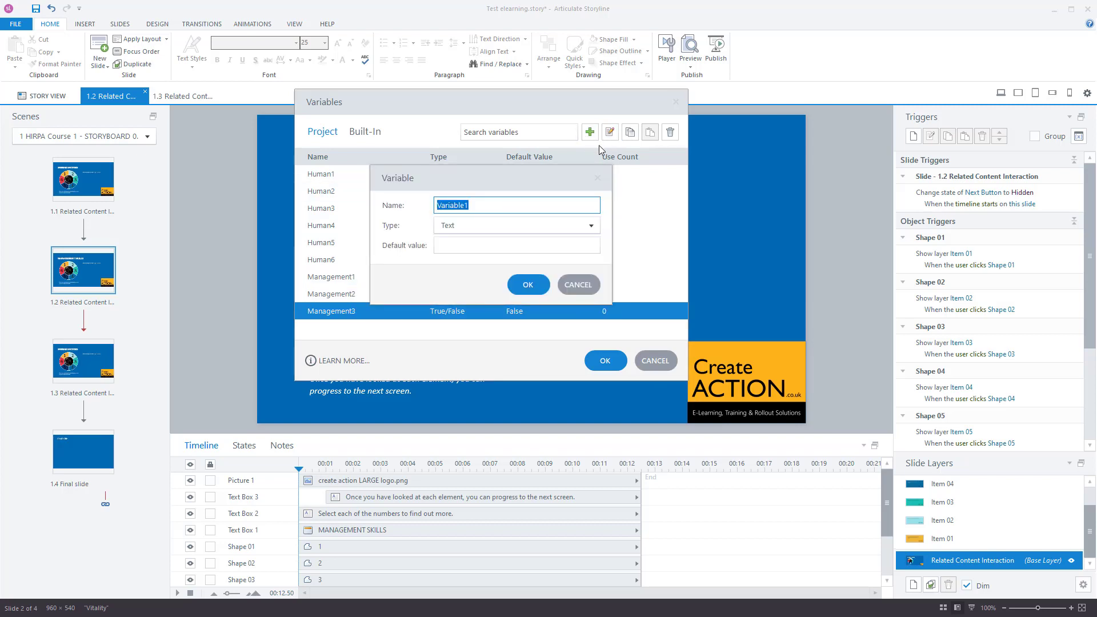
text(Management4)
click(486, 226)
click(463, 241)
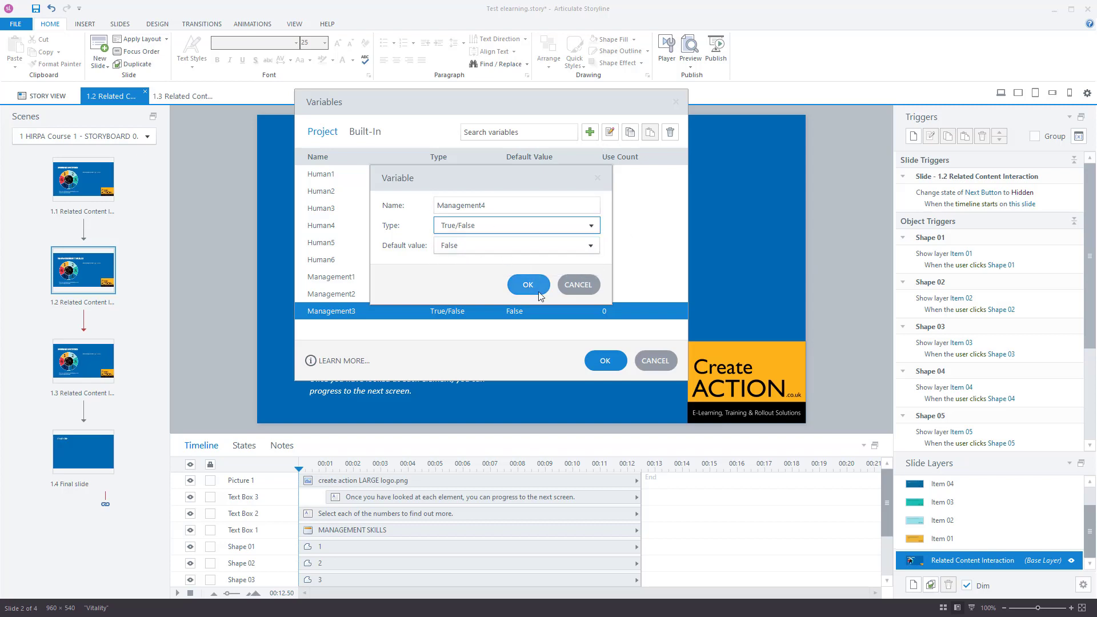
click(527, 285)
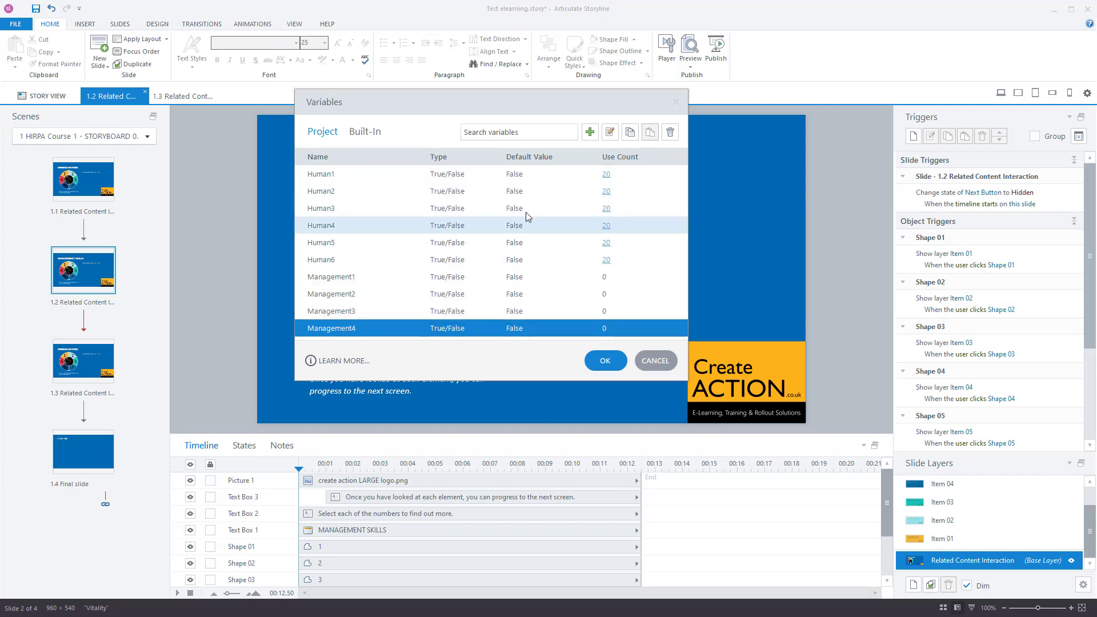
- Add True/False variables Management5 and Management6
click(590, 132)
key(ctrl+v)
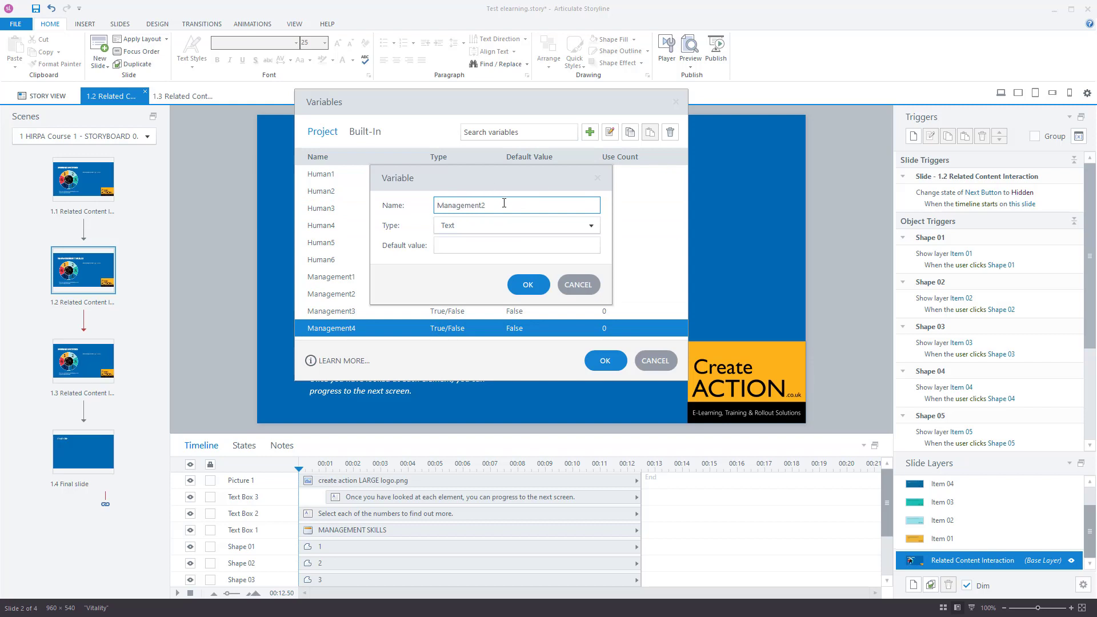
click(490, 237)
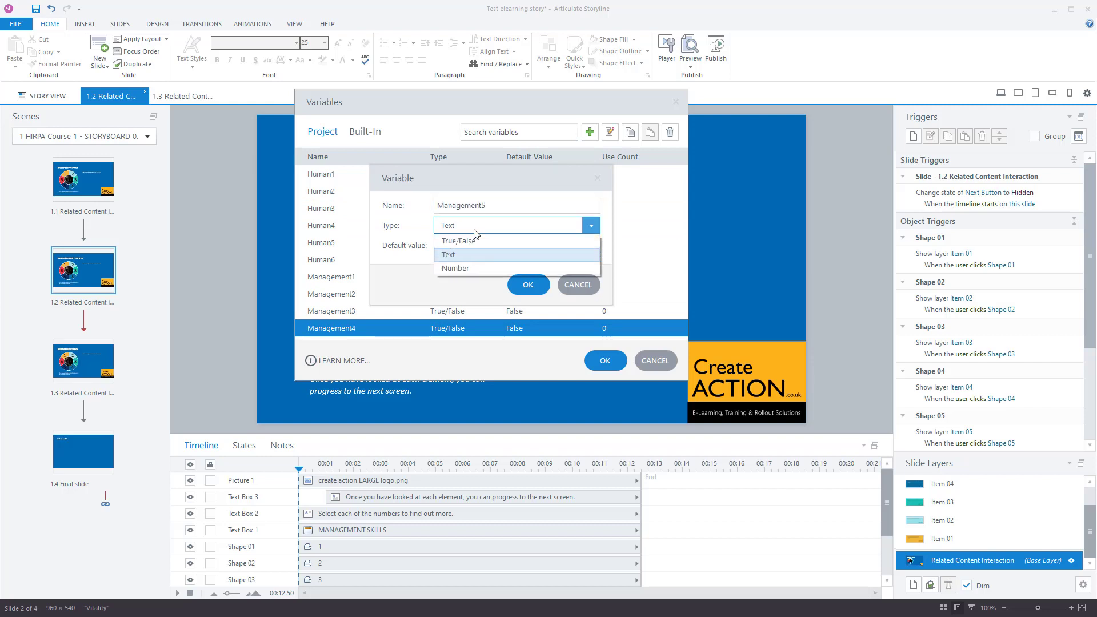
click(463, 244)
click(544, 285)
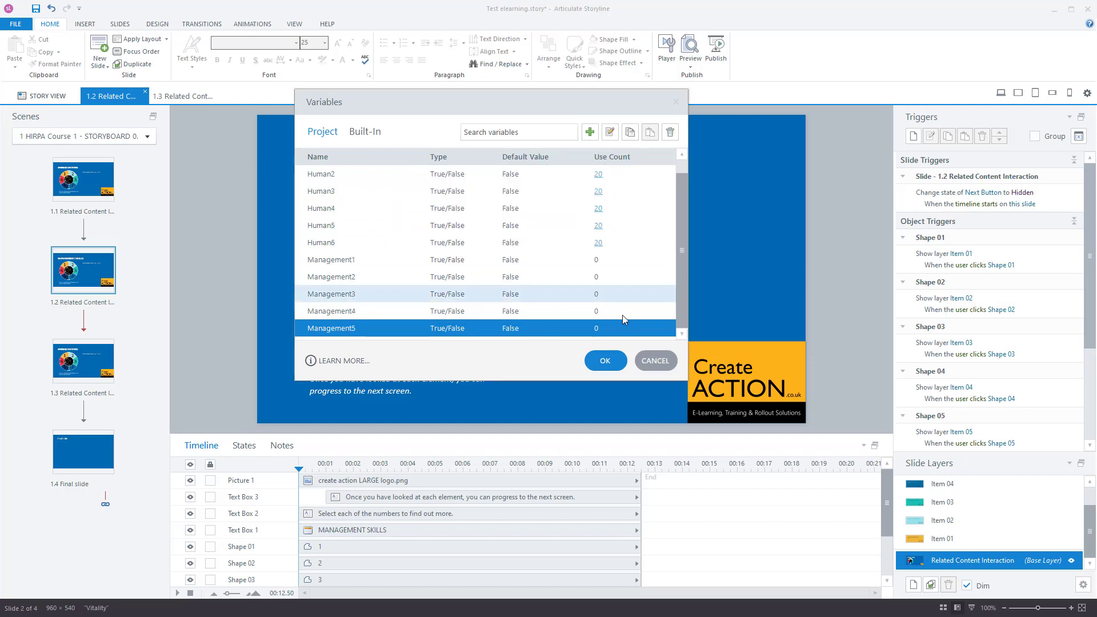
click(590, 132)
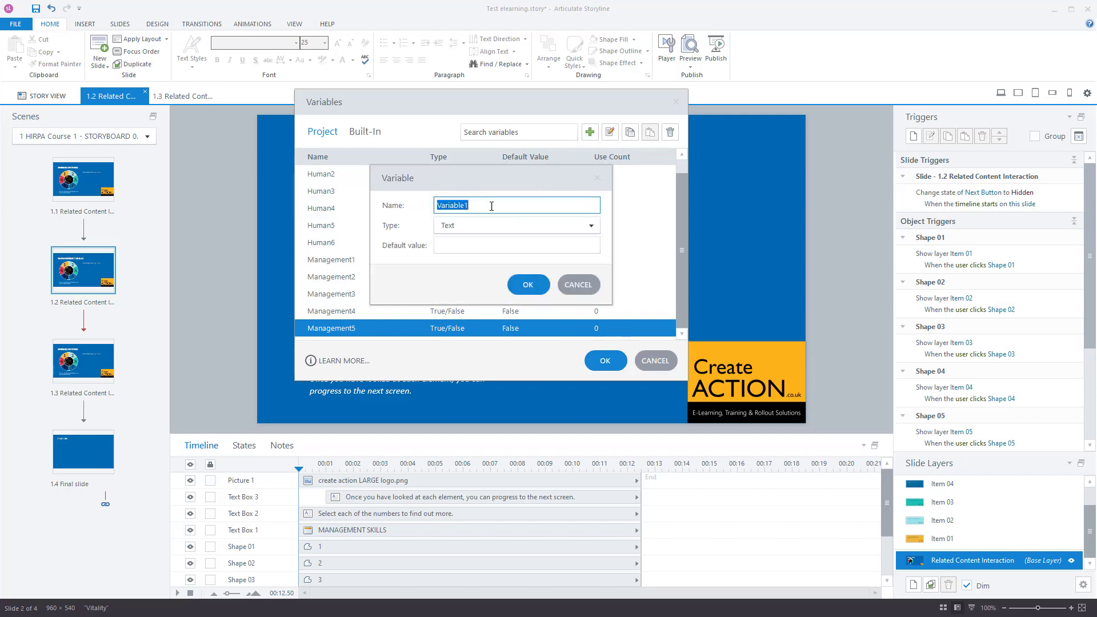
text(Management2)
click(498, 229)
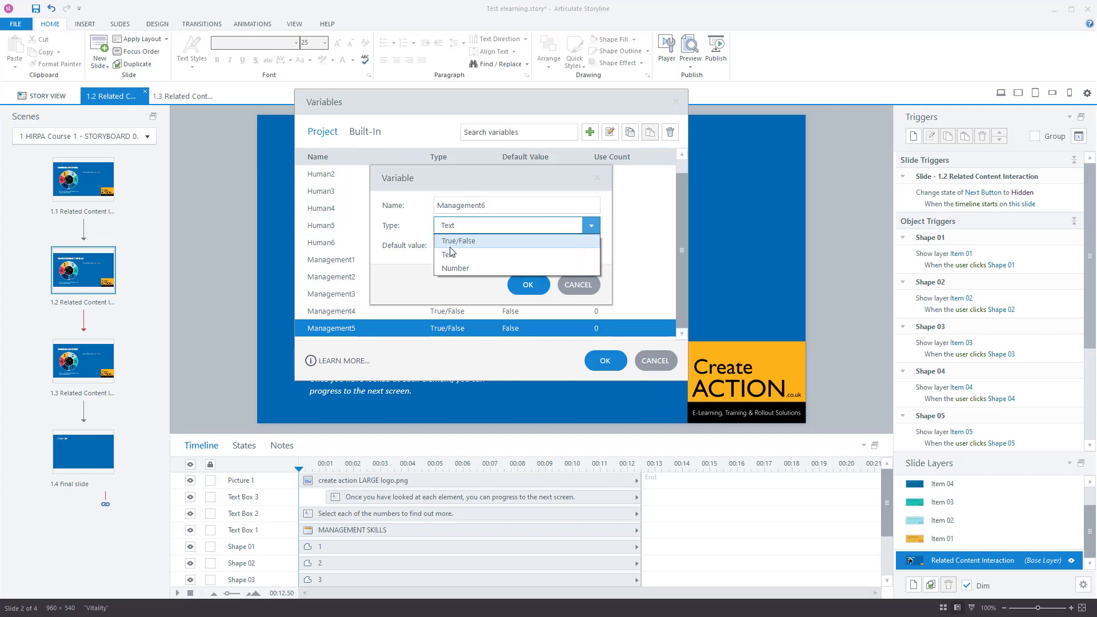
click(464, 249)
click(537, 288)
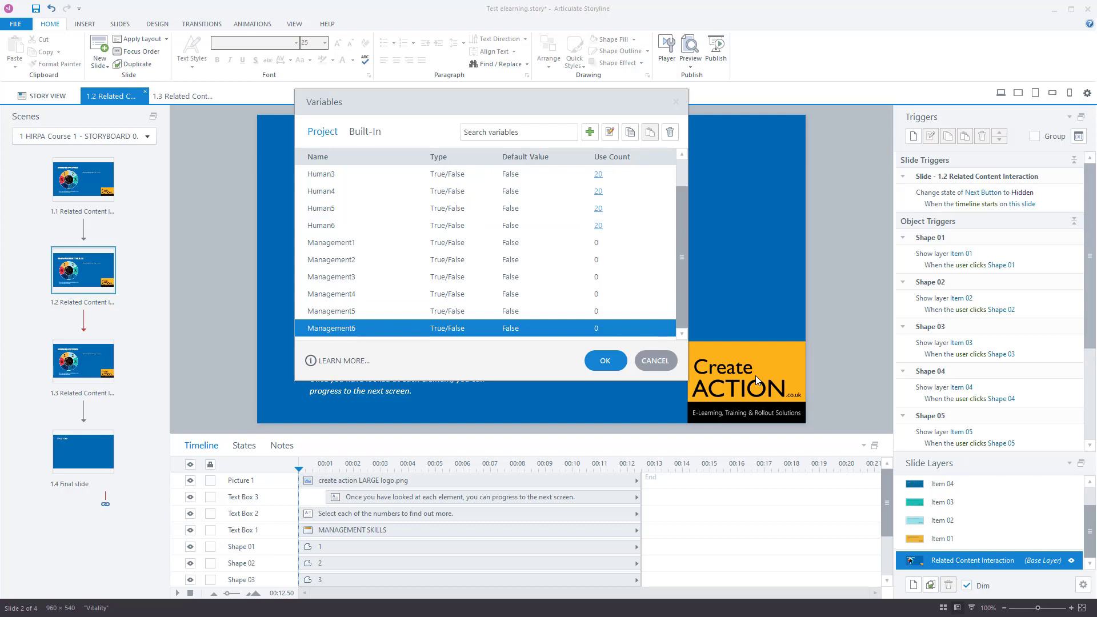
- On layer Item 01, add an Adjust variable trigger setting Management1 to True at timeline start
click(607, 361)
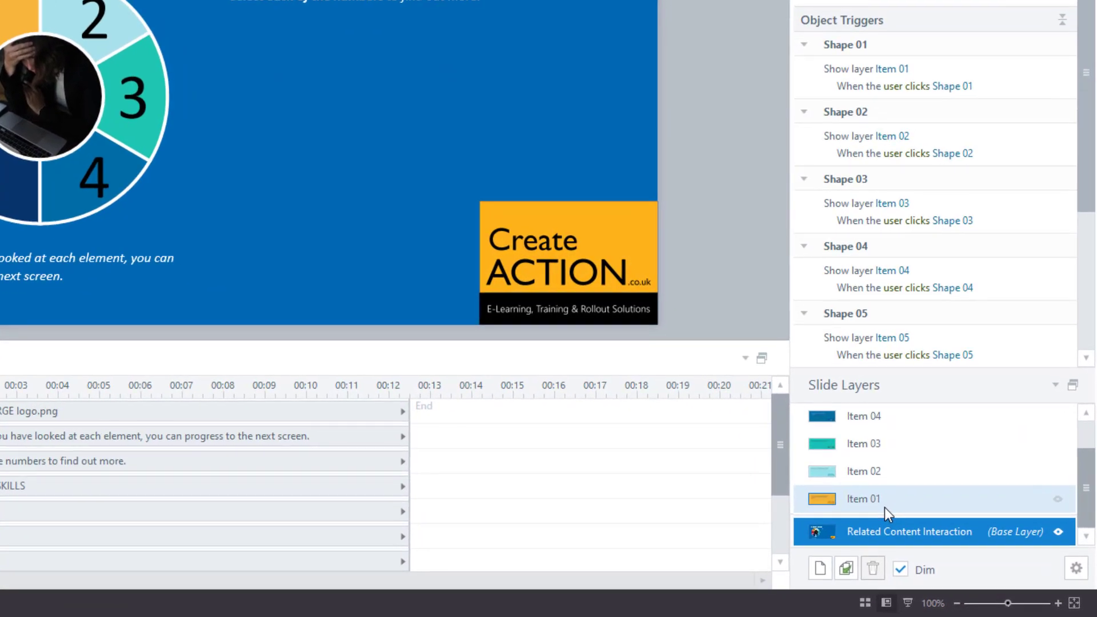
click(884, 506)
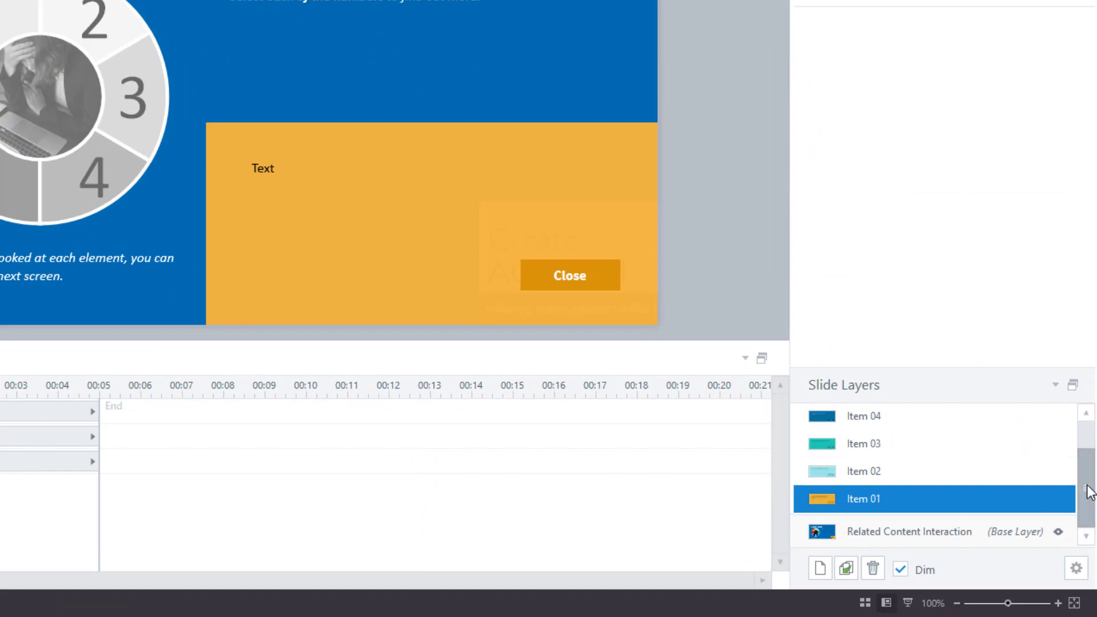
mouse_move(1090, 493)
mouse_down()
mouse_move(1087, 445)
mouse_move(1085, 509)
mouse_up()
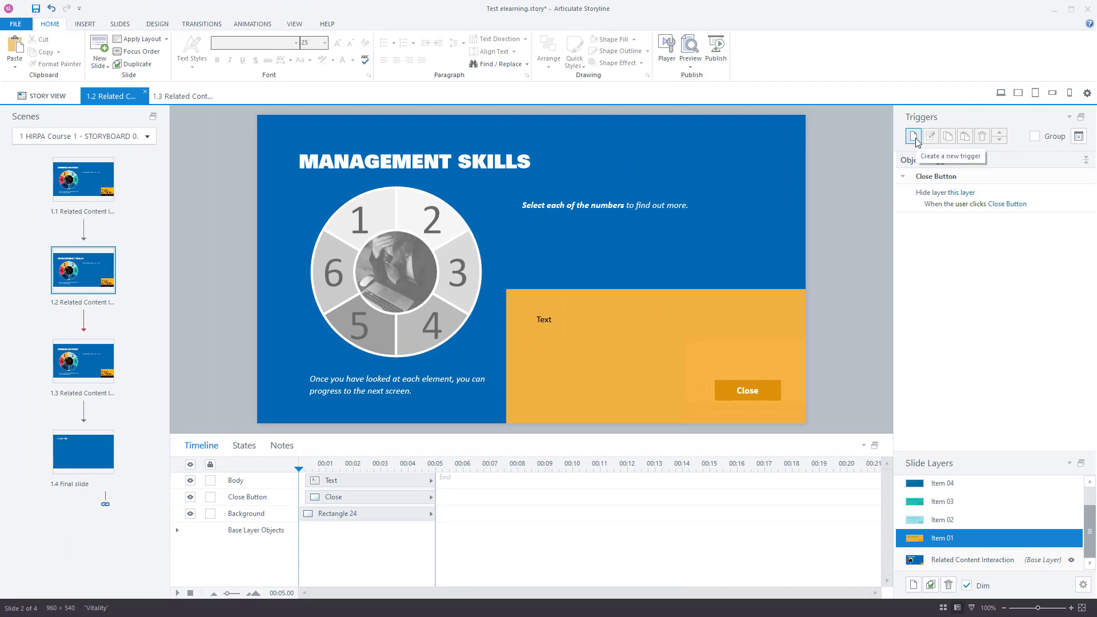
click(913, 137)
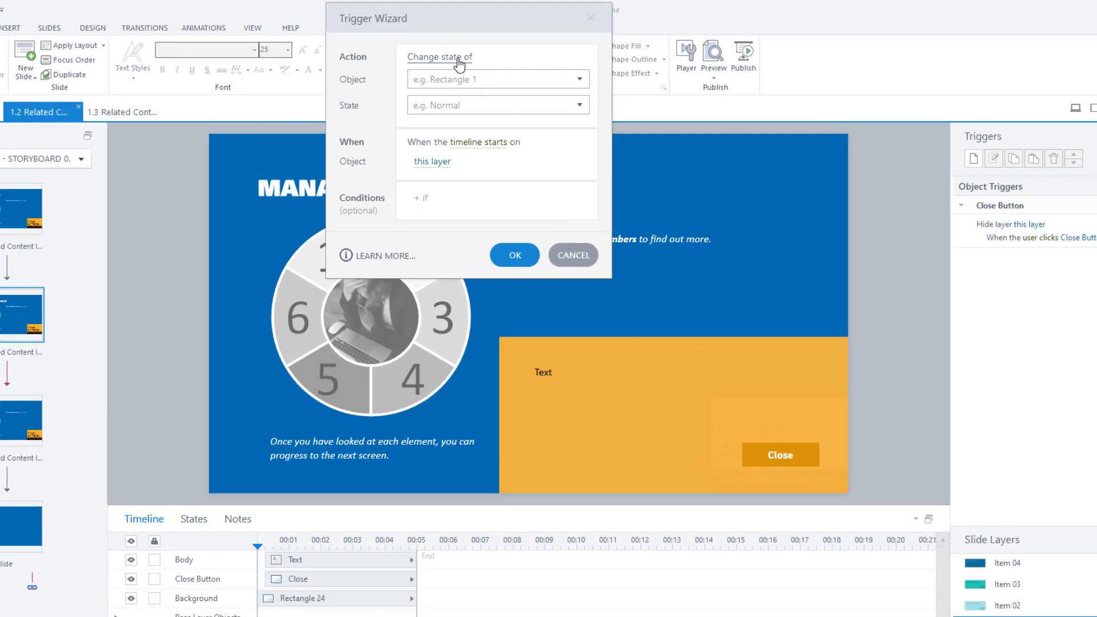
click(459, 59)
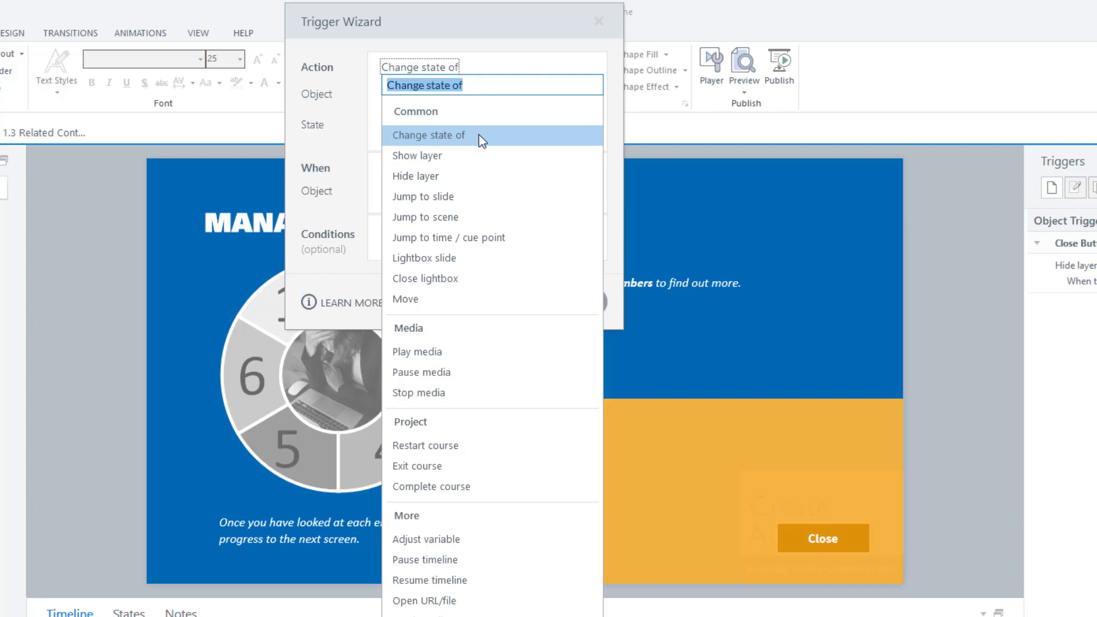
click(462, 544)
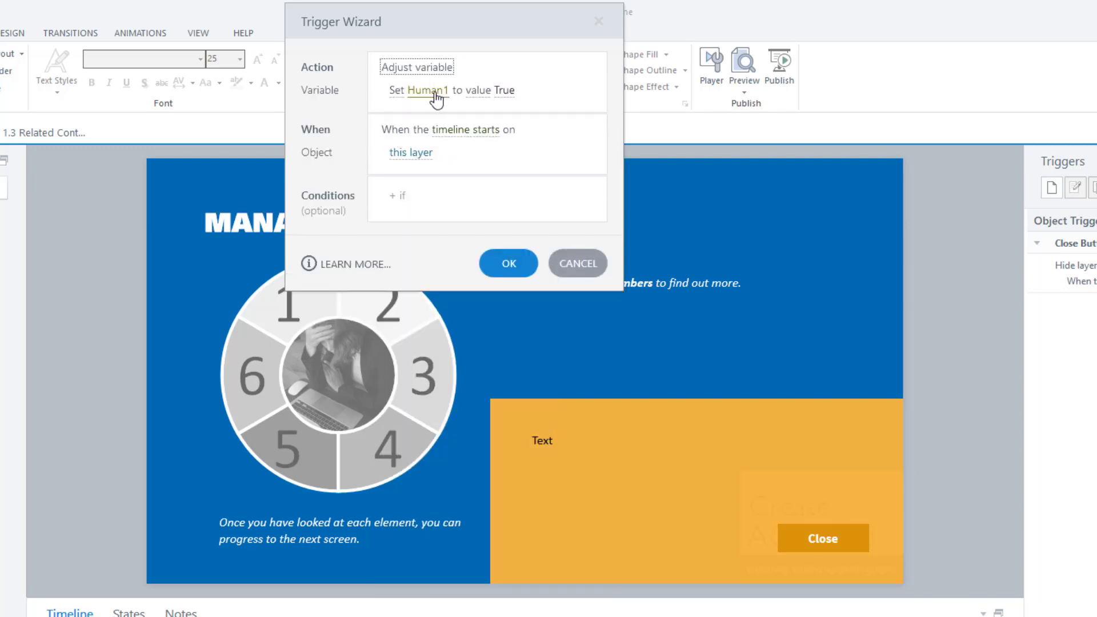
click(436, 91)
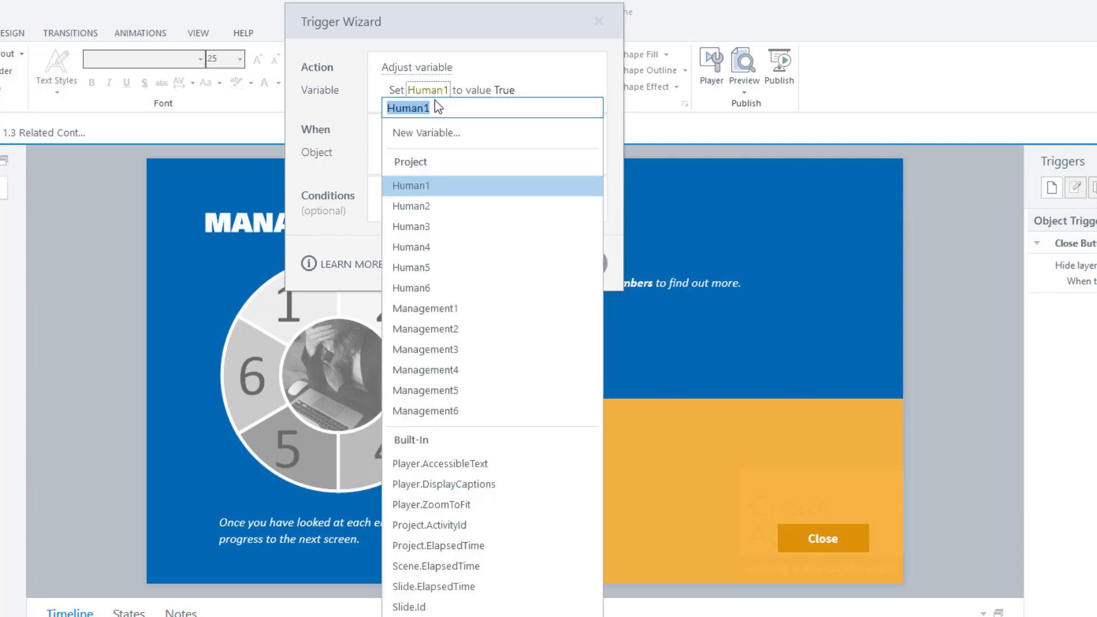
click(463, 309)
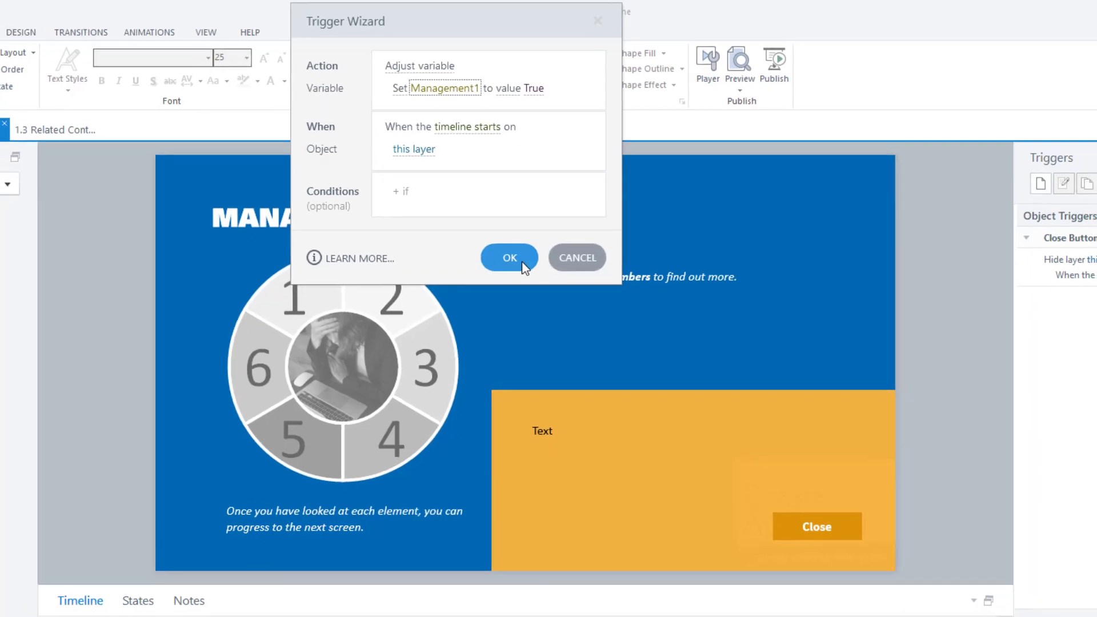
click(508, 263)
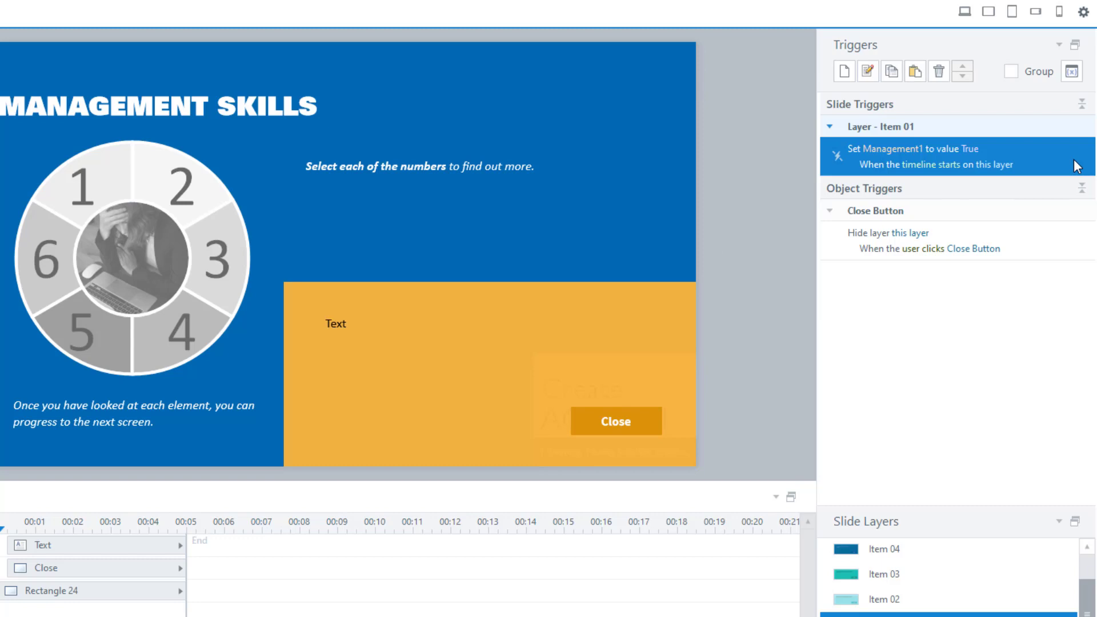
- Point the Item 02 and Item 03 triggers at Management2 and Management3, deleting a pasted duplicate trigger
click(923, 600)
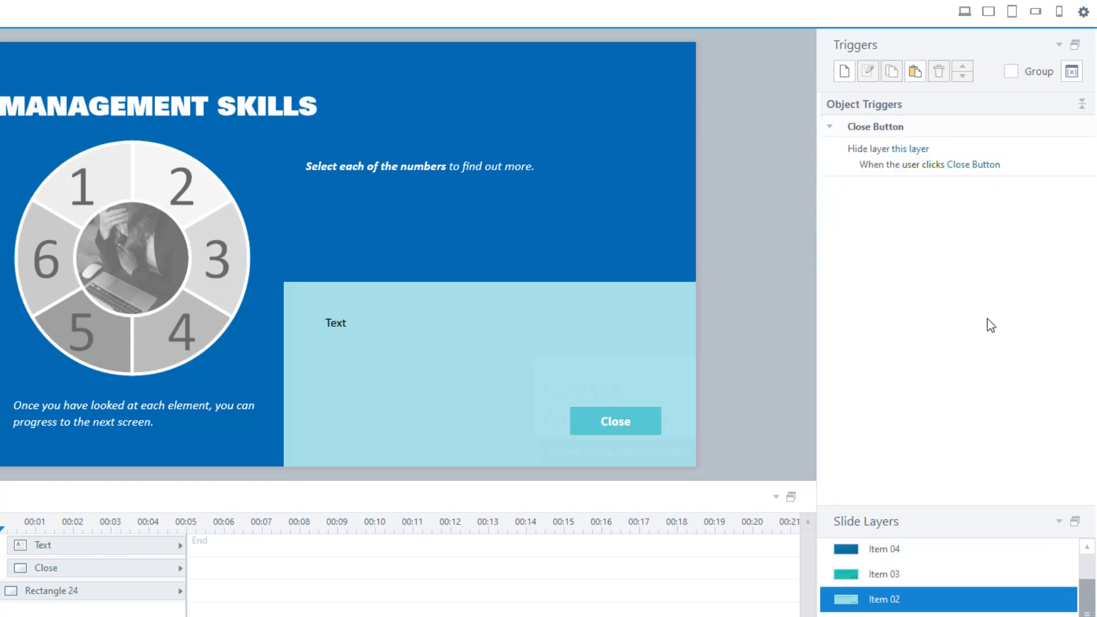
click(908, 149)
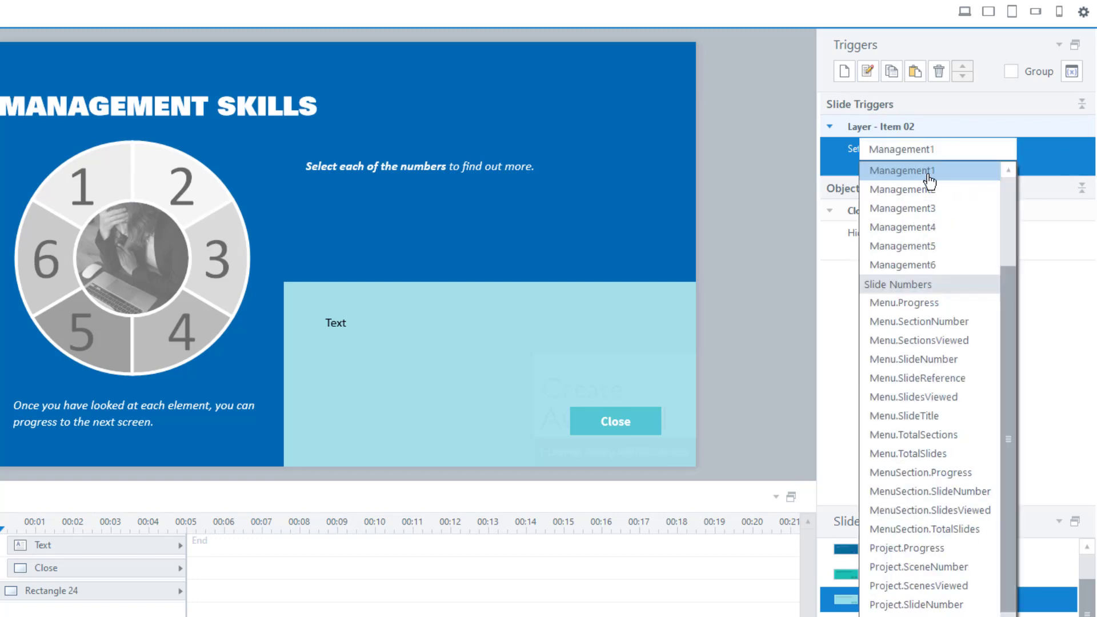
click(929, 174)
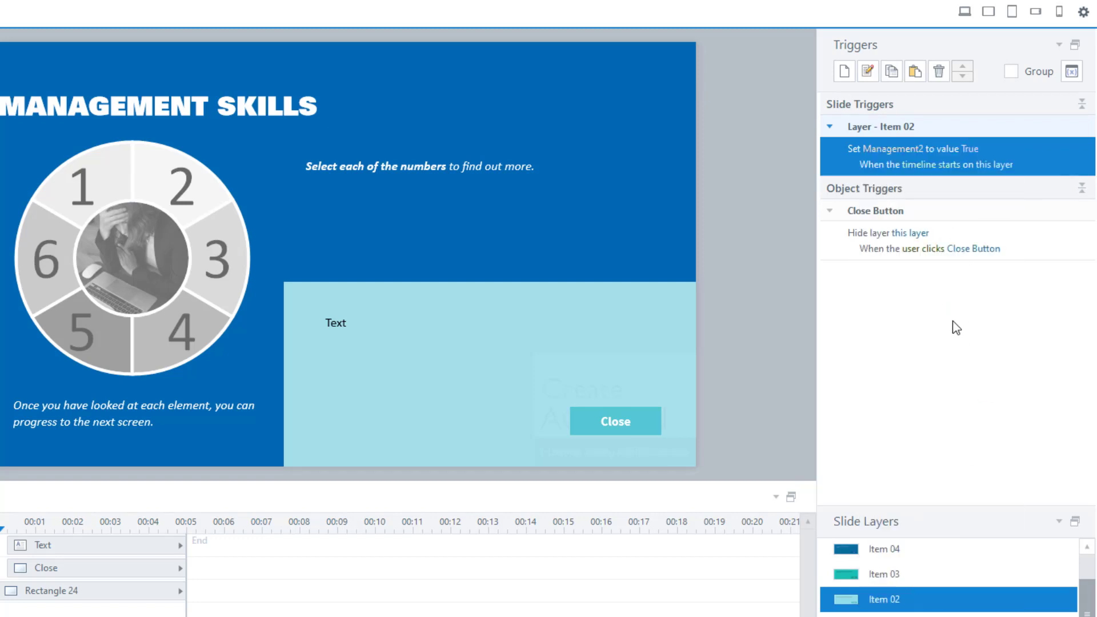
click(912, 573)
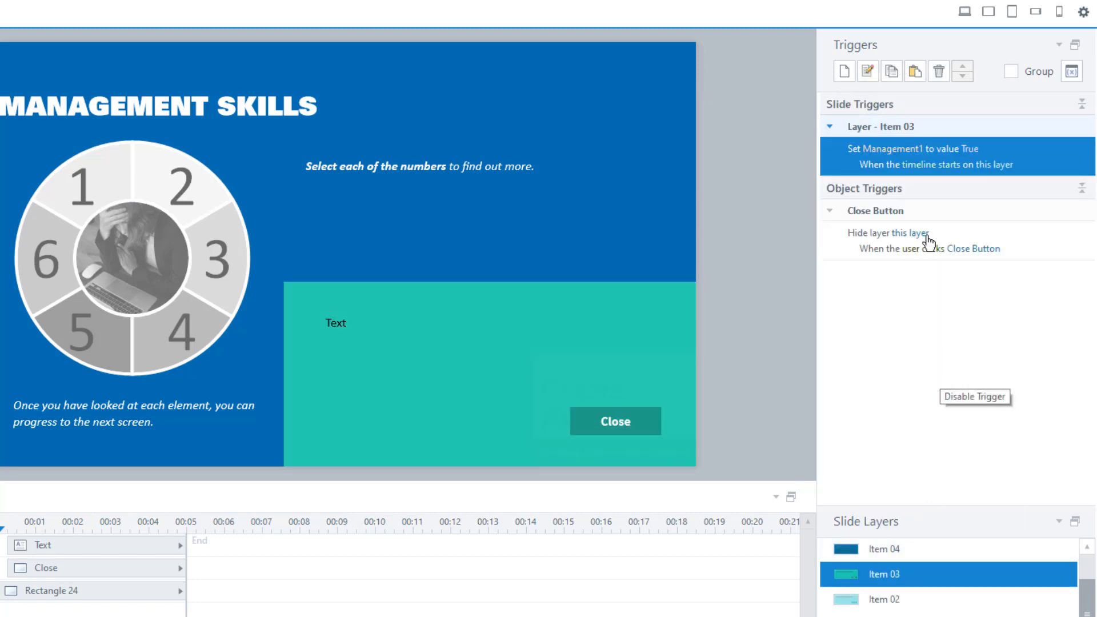
click(915, 150)
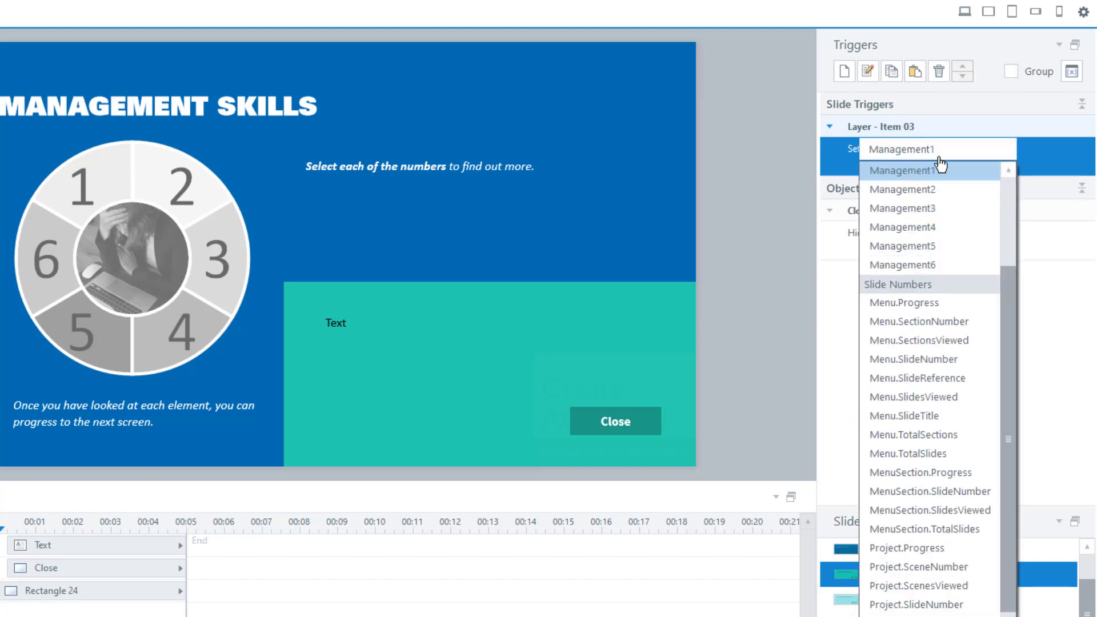
click(930, 210)
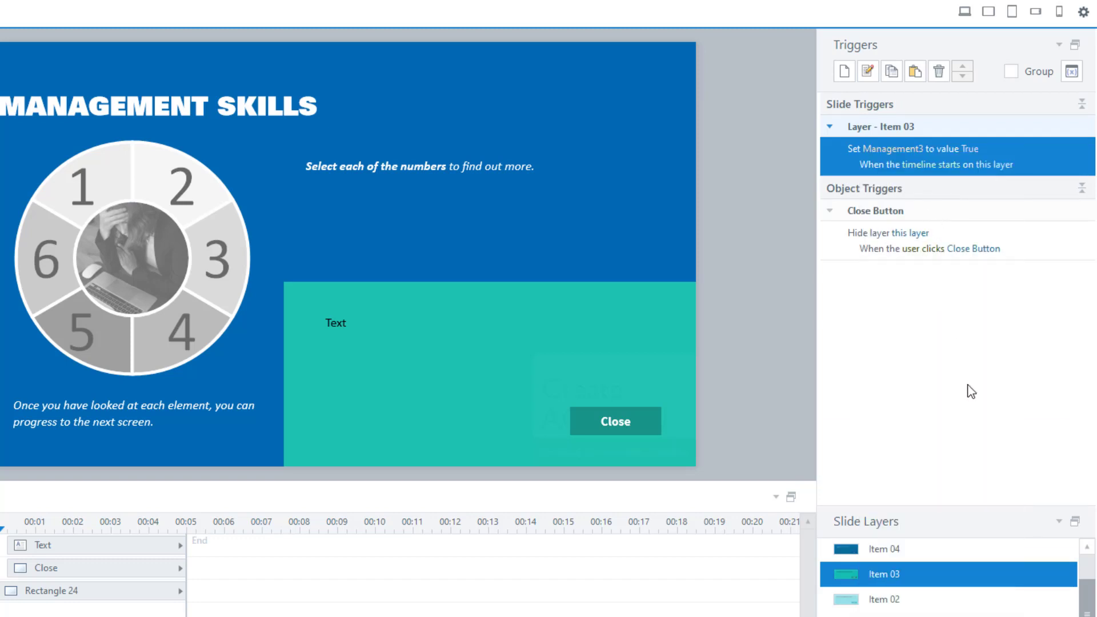
key(ctrl+v)
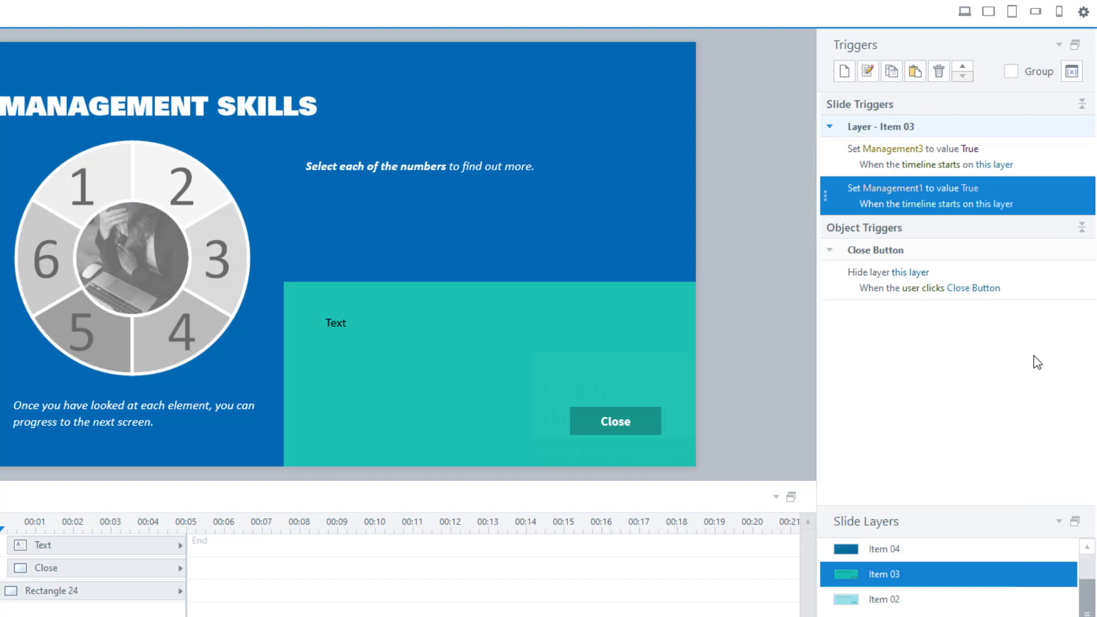
key(Delete)
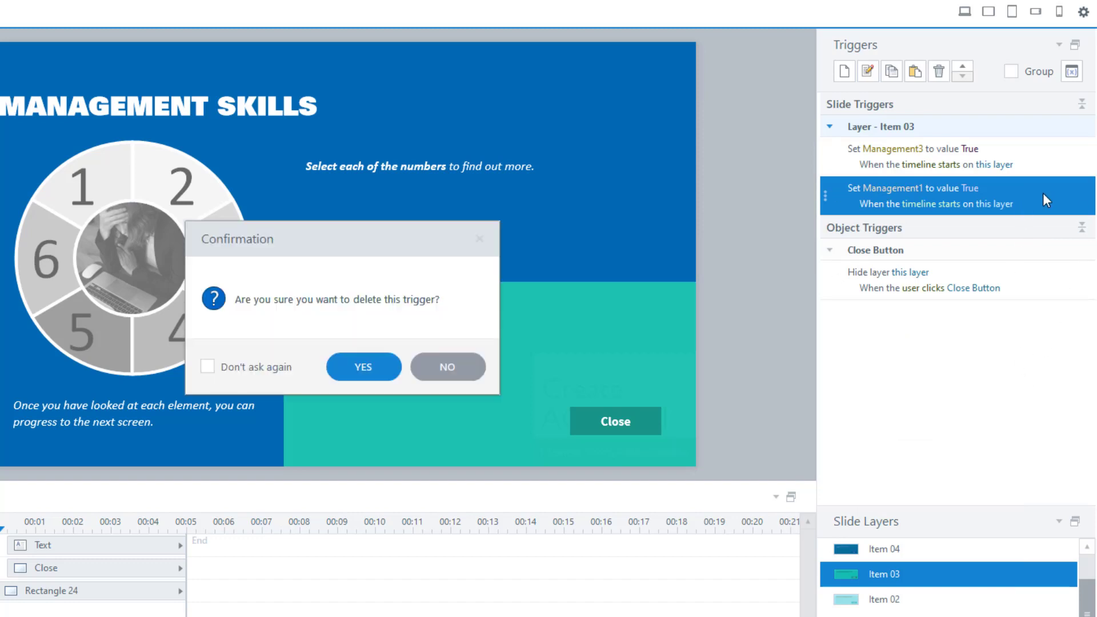
click(380, 376)
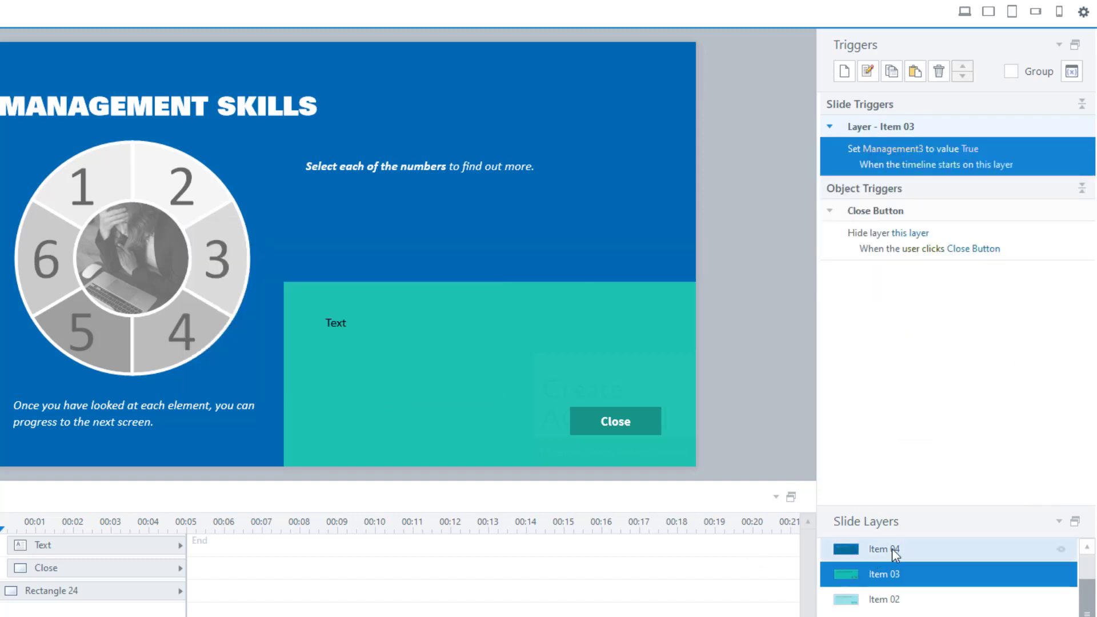
- Point the Item 04, Item 05 and Item 06 triggers at Management4, Management5 and Management6
click(894, 551)
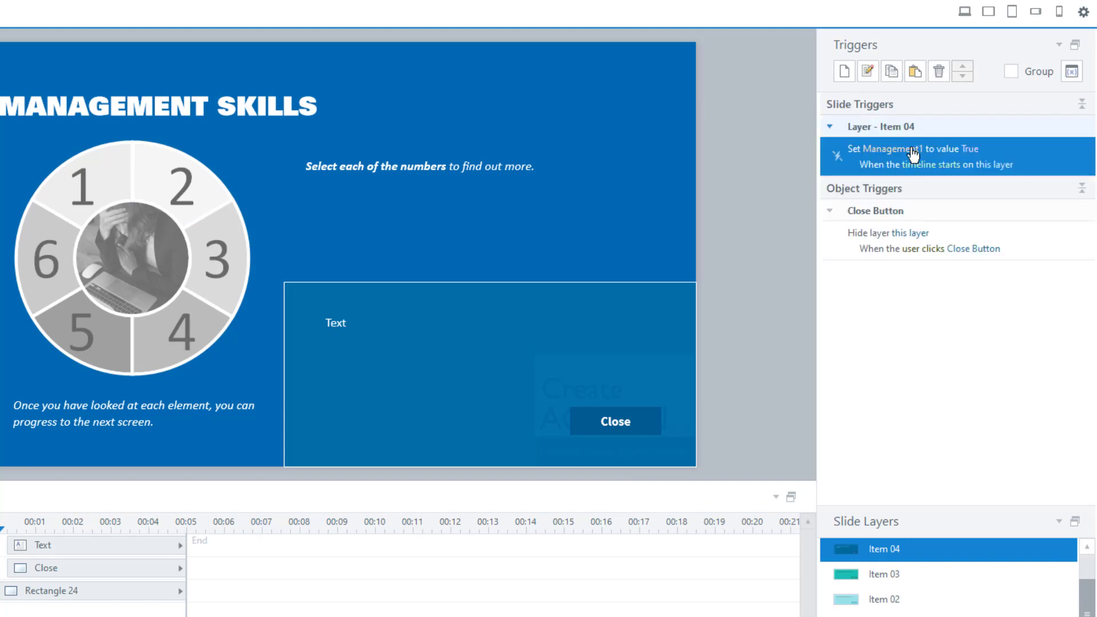
click(903, 150)
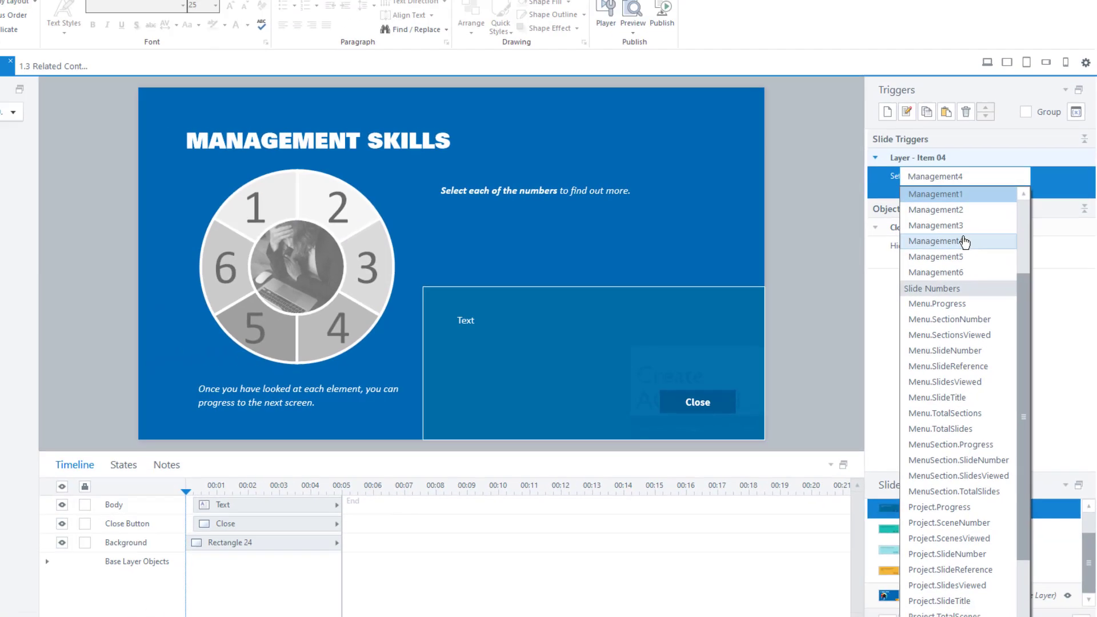
click(895, 209)
scroll(1048, 514, up, 2)
click(1034, 502)
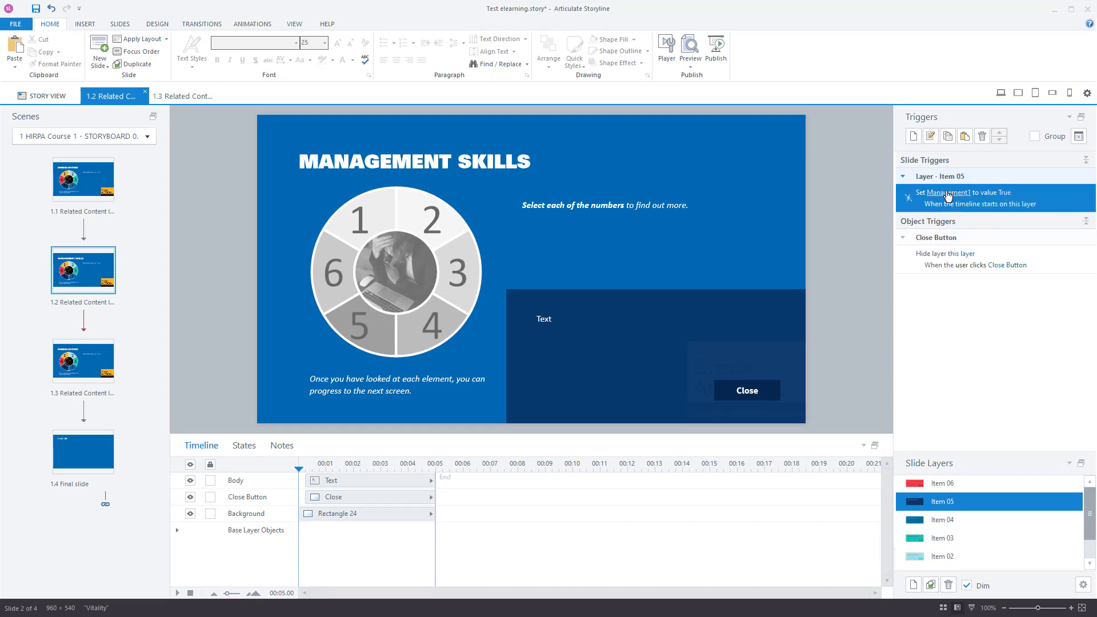
click(951, 193)
click(973, 264)
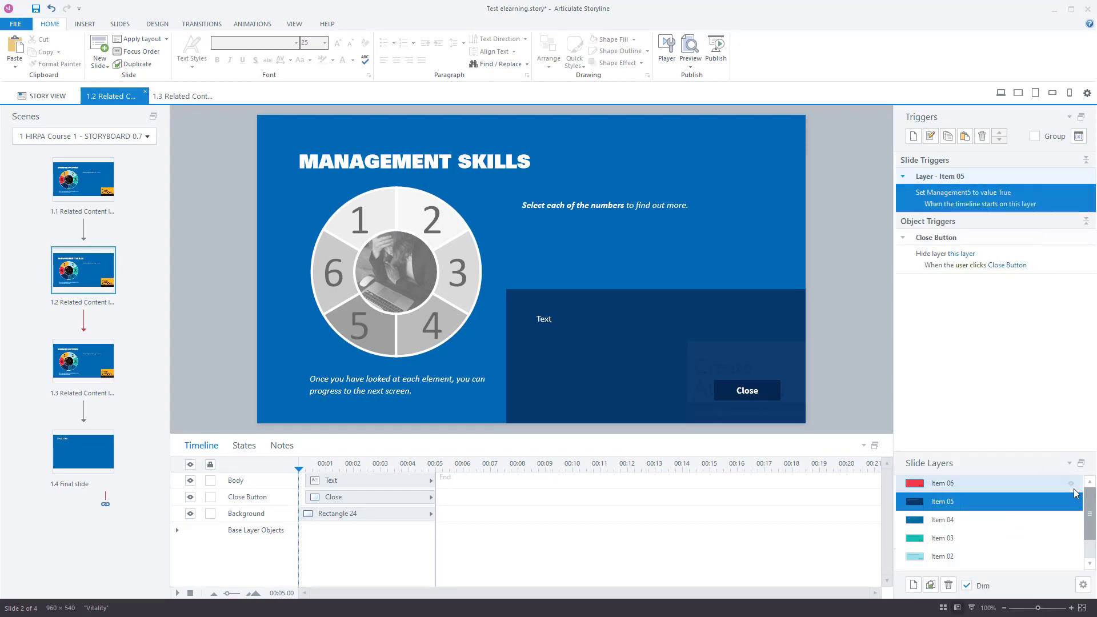
click(988, 484)
click(951, 195)
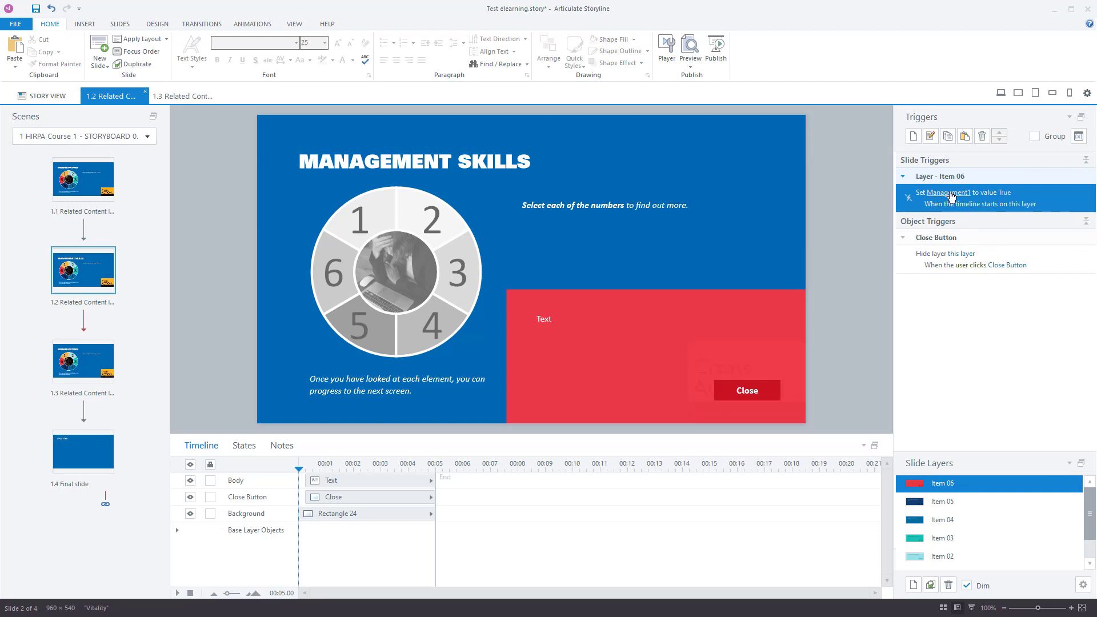
click(956, 276)
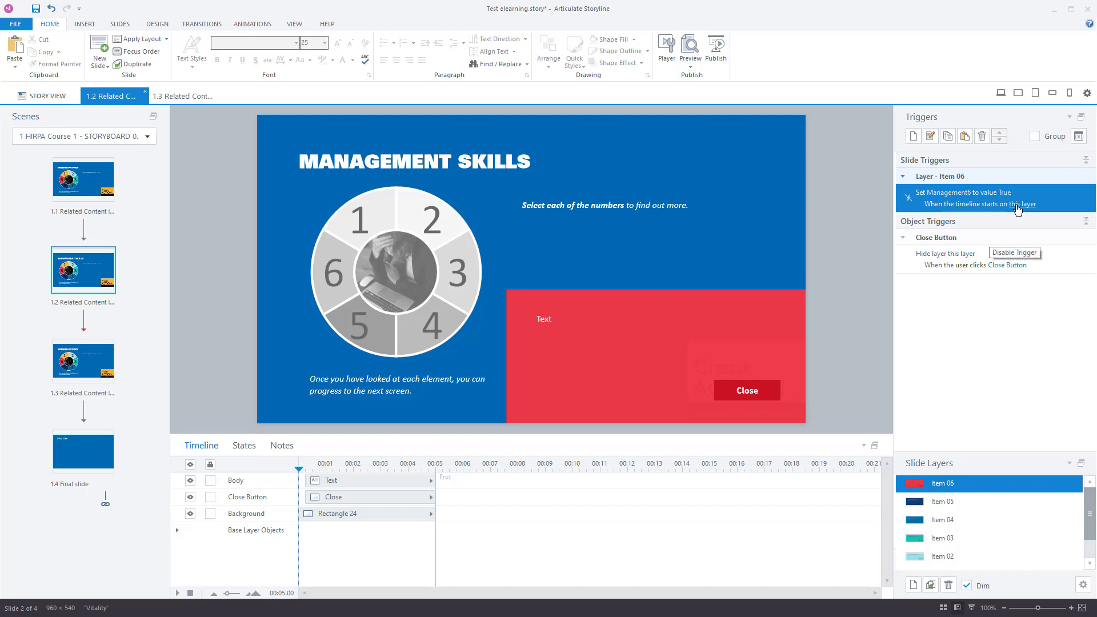
- Return to the base layer and select Shape 01
scroll(981, 548, down, 2)
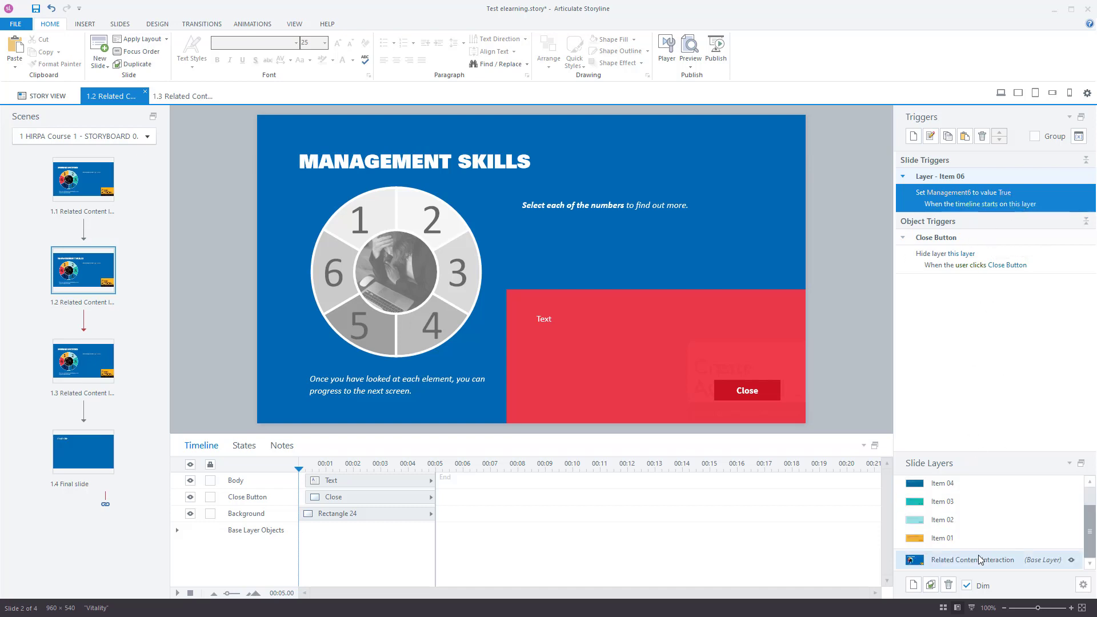
click(981, 561)
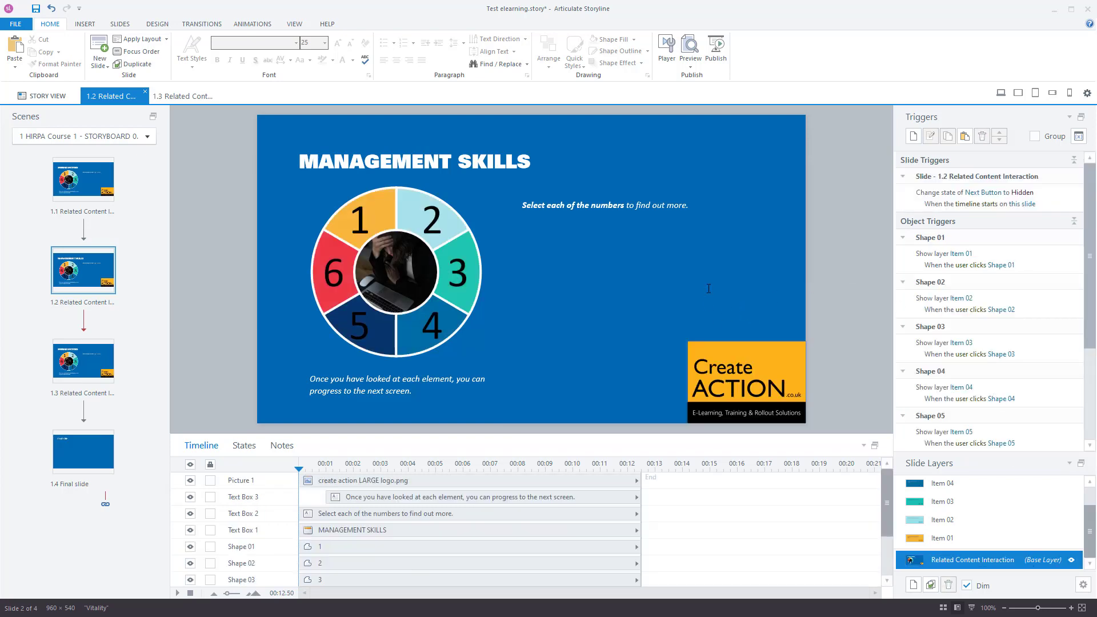
click(1057, 277)
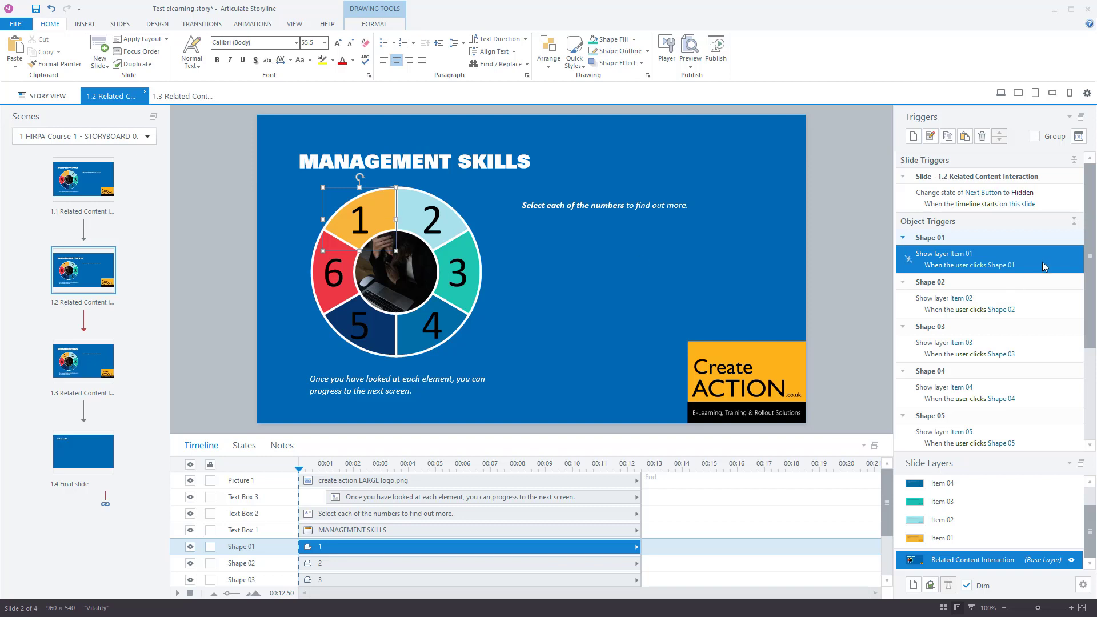
click(627, 251)
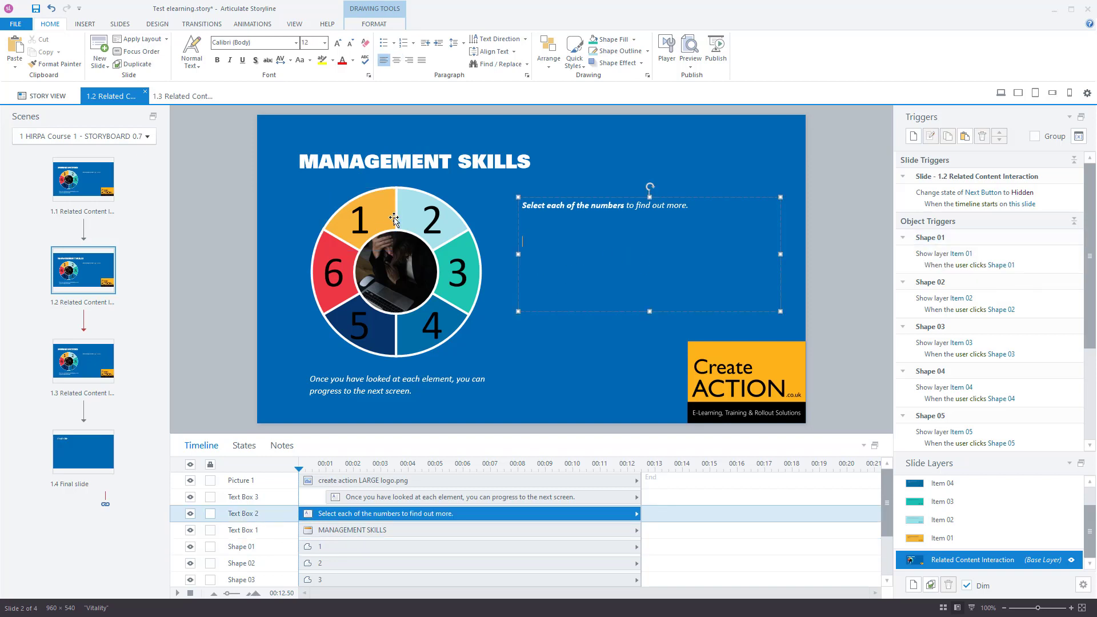
click(391, 221)
click(839, 292)
click(1041, 301)
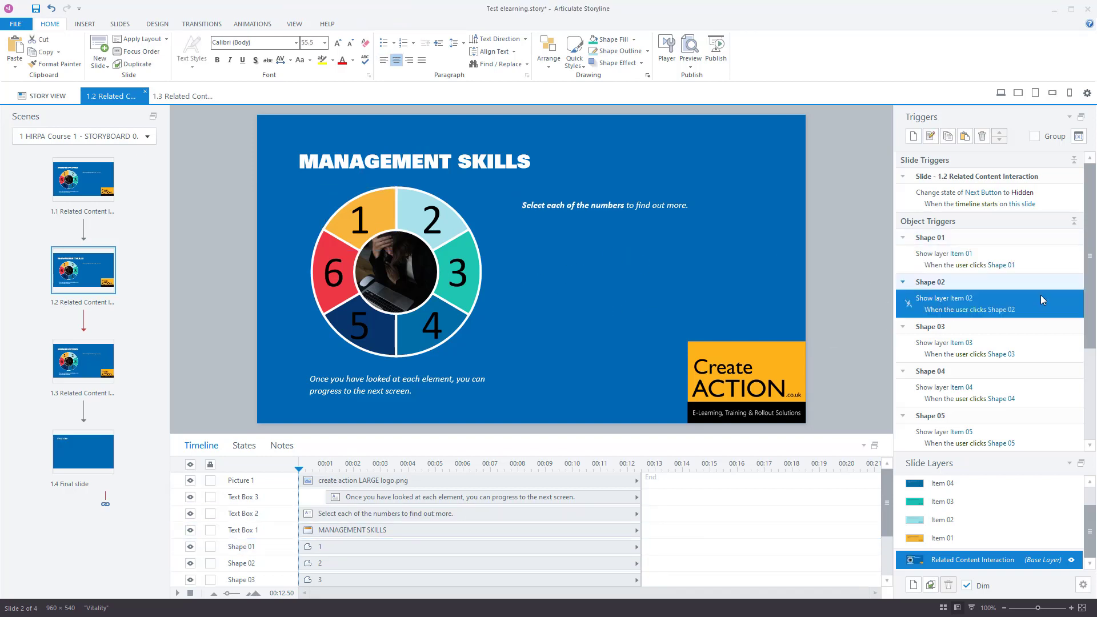
click(1050, 258)
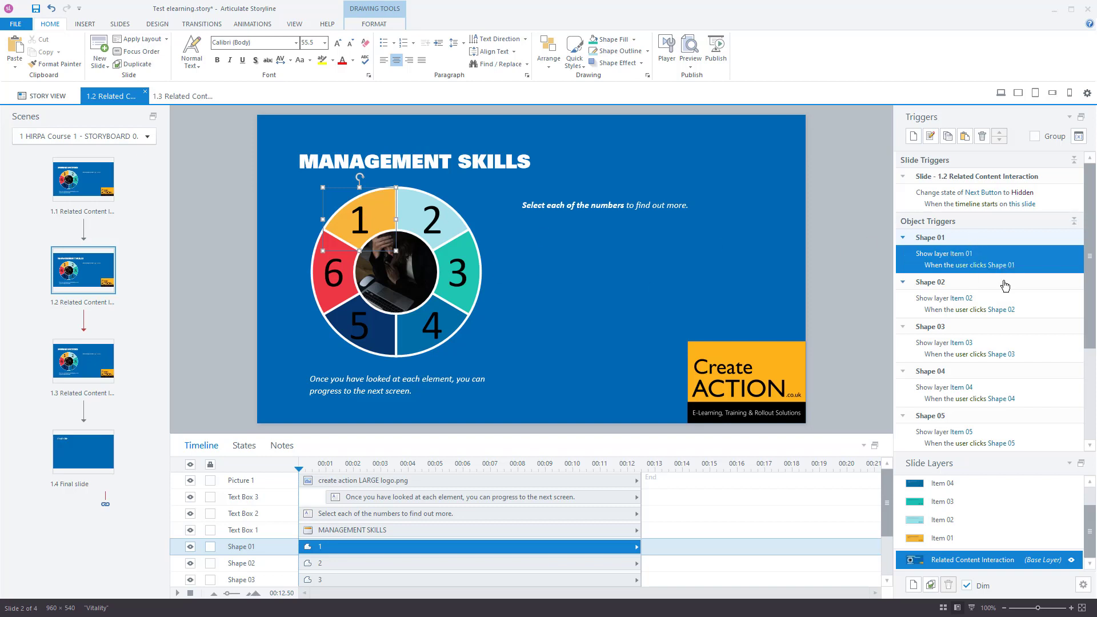
- Draft a Shape 01 trigger that changes the Next Button to Normal when the user clicks
click(917, 139)
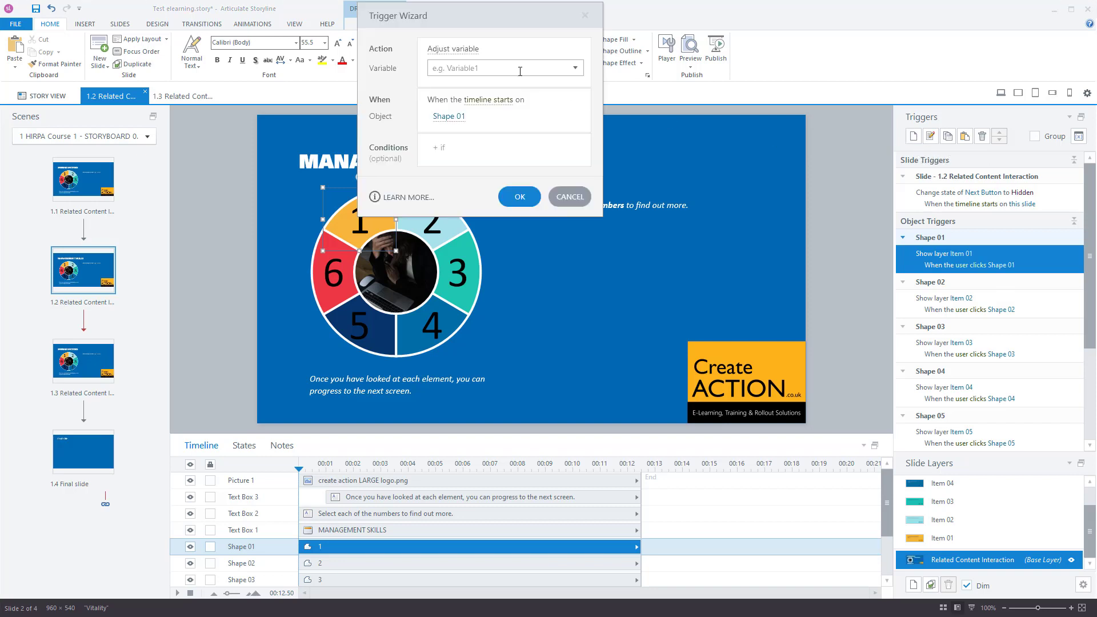
click(453, 50)
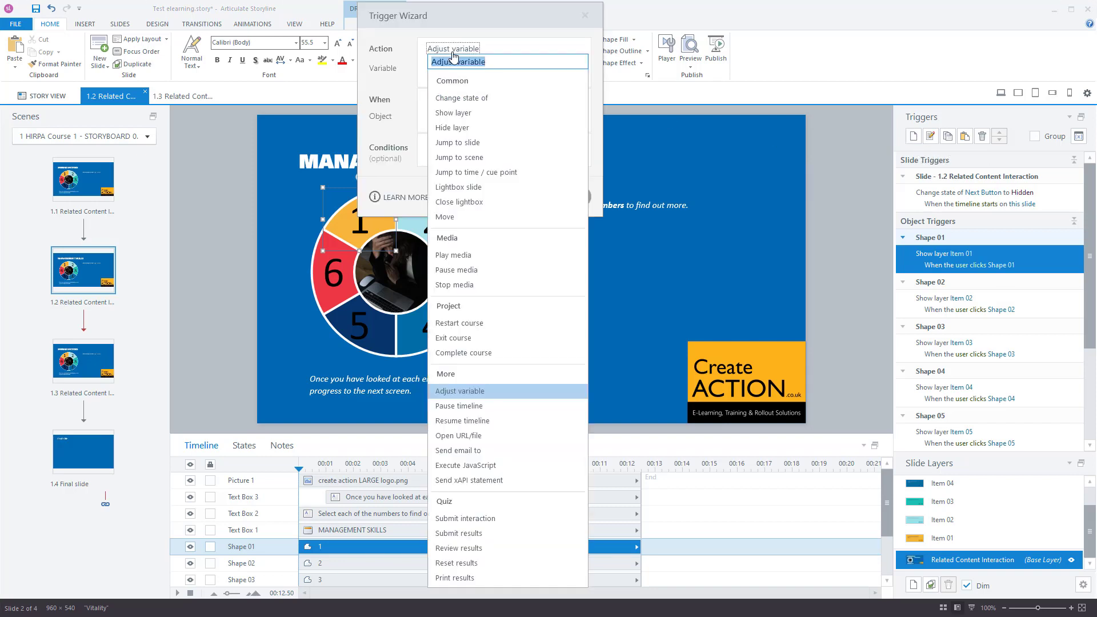
click(474, 98)
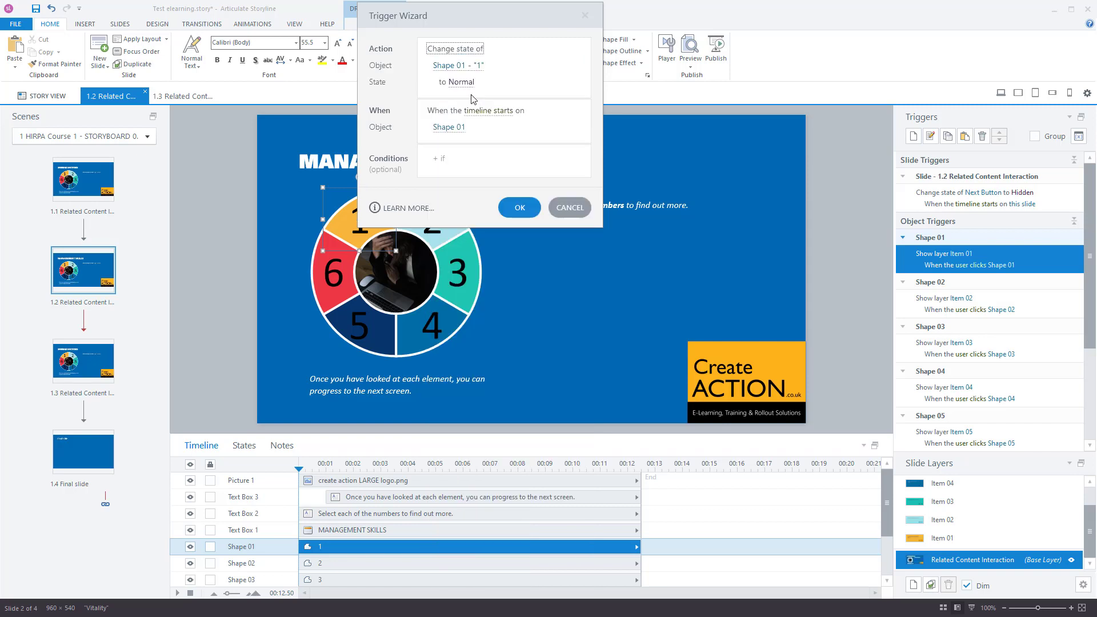
click(466, 65)
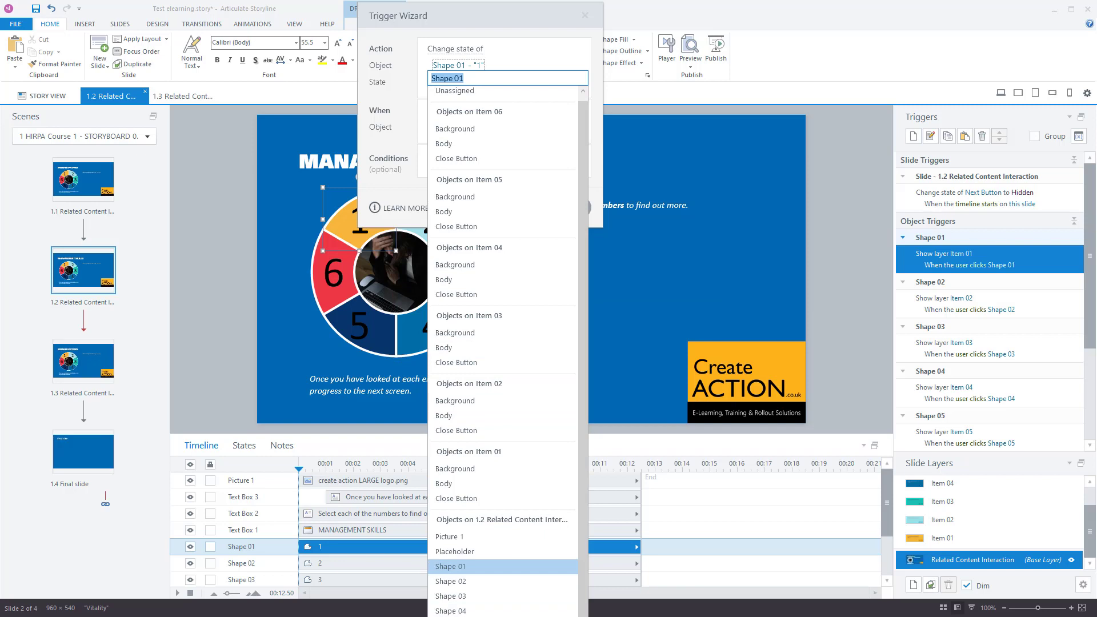
click(457, 612)
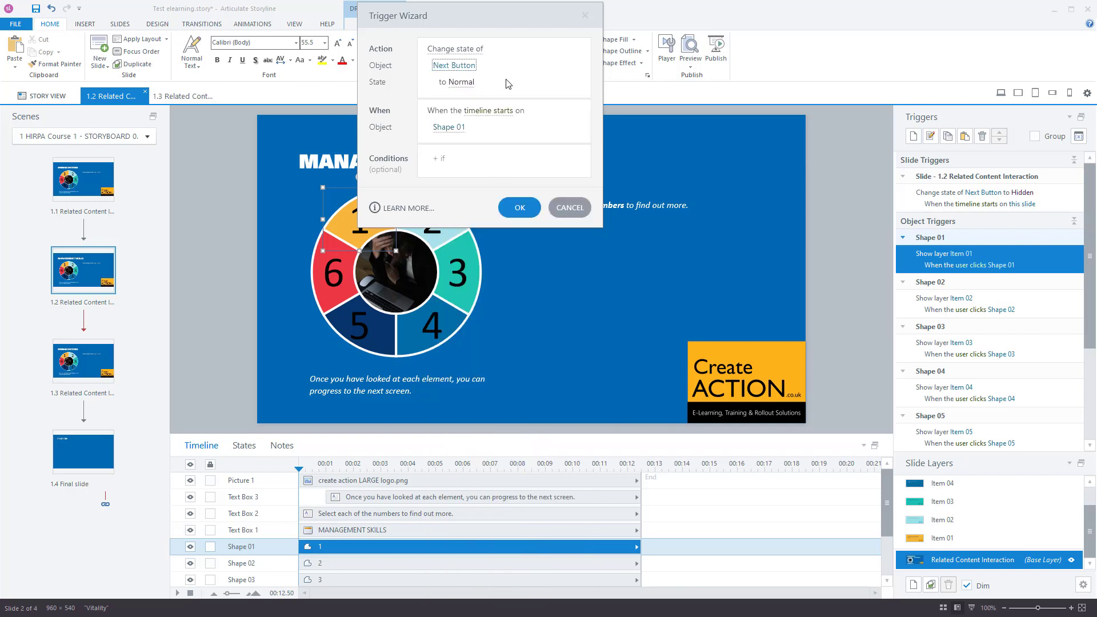
click(502, 110)
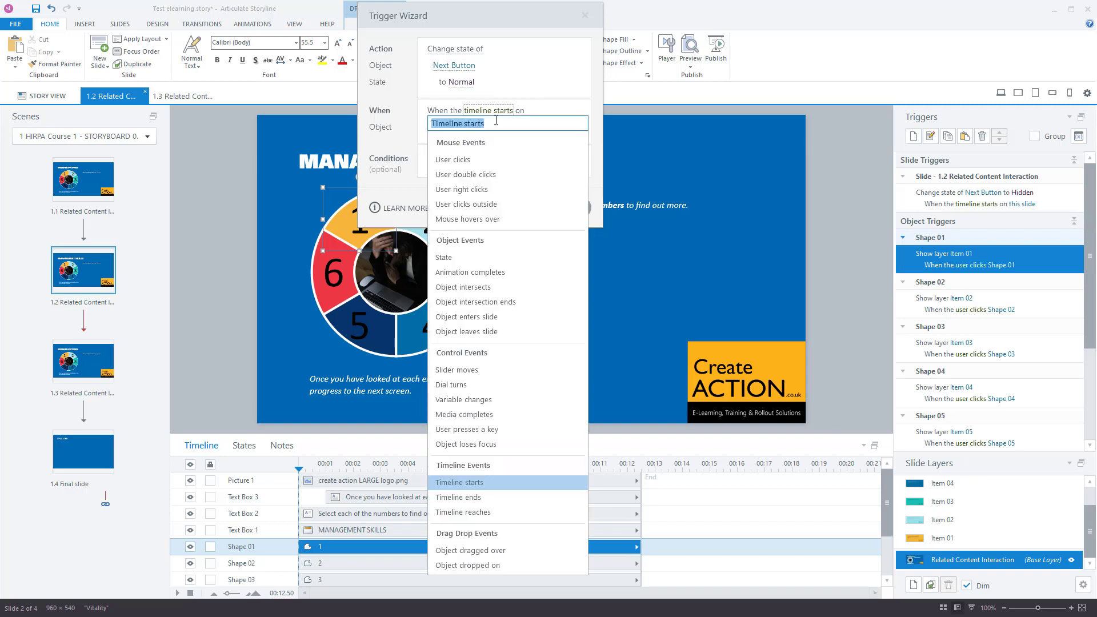
click(463, 160)
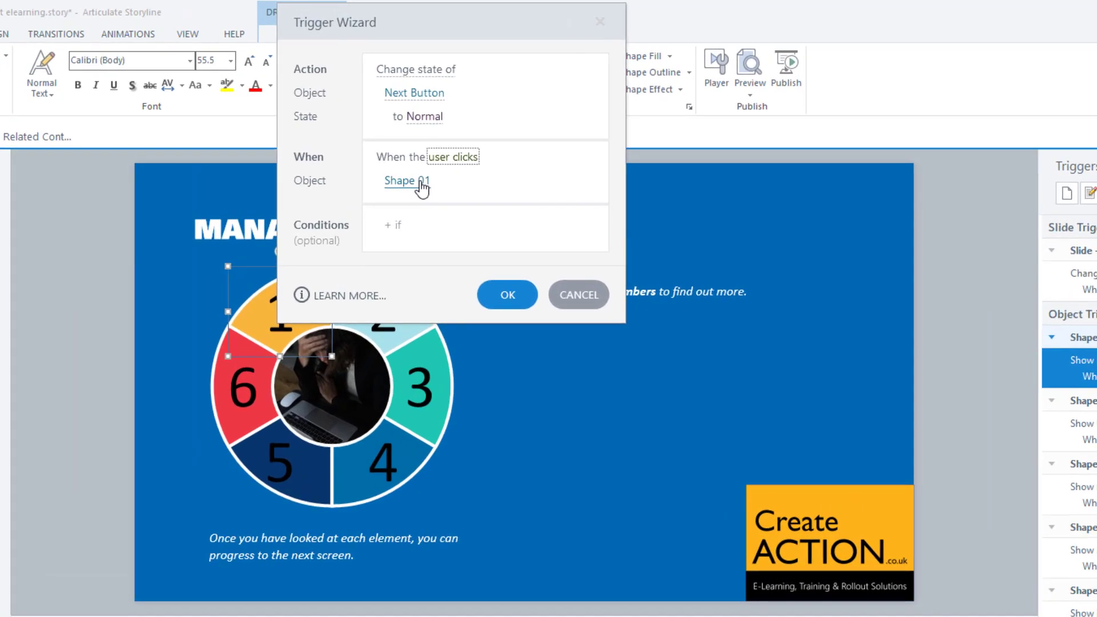
click(447, 158)
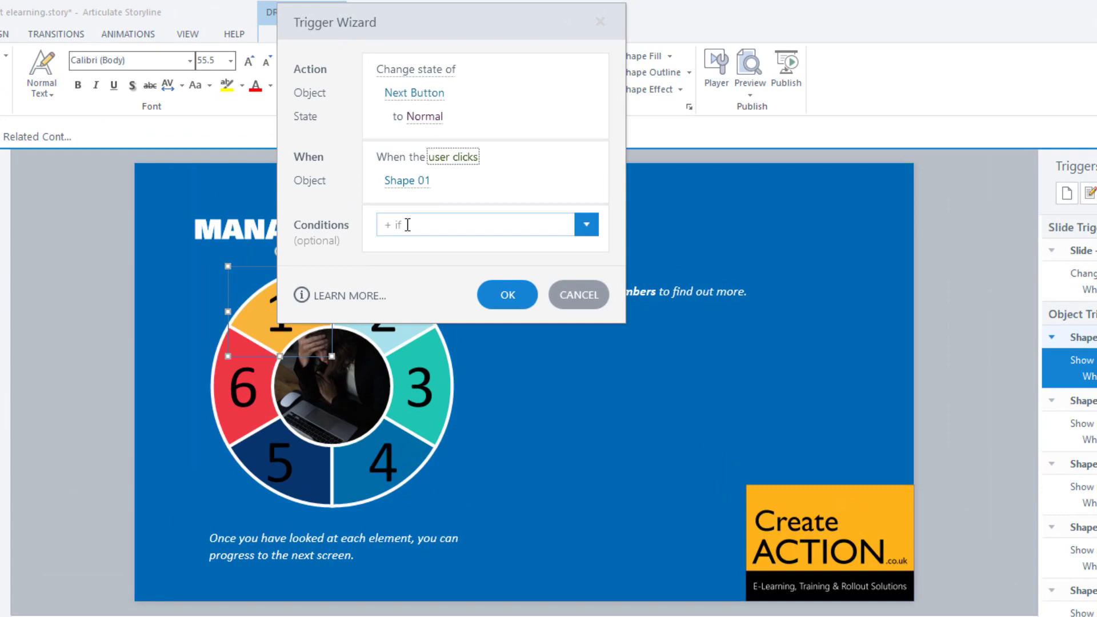
- Add a condition requiring Management1 to be True, plus conditions on Management2 through Management6
click(407, 224)
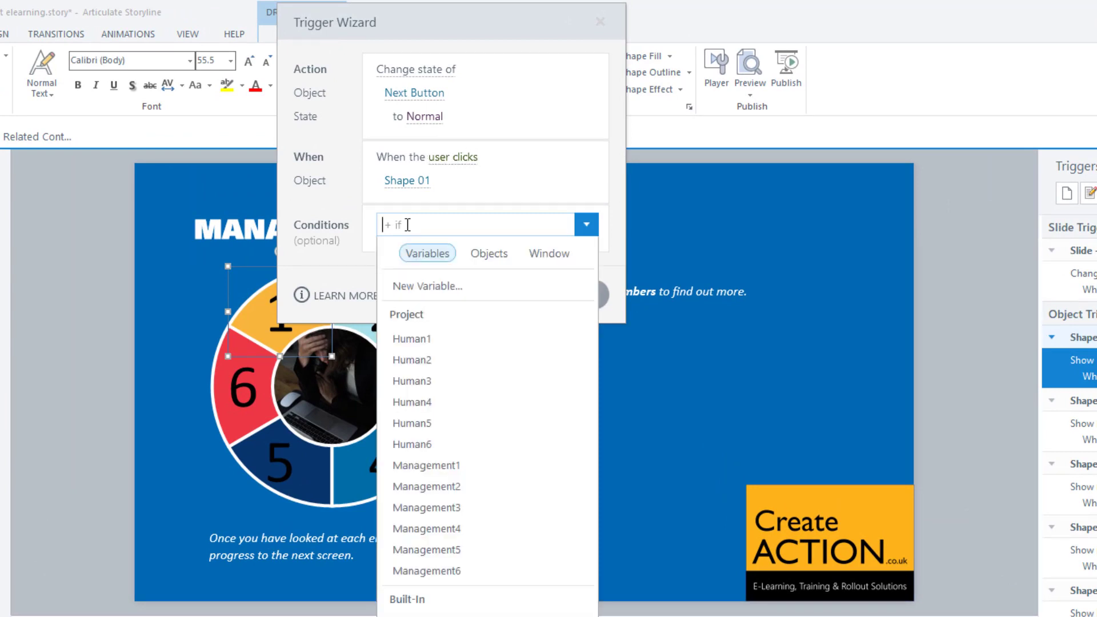
click(453, 467)
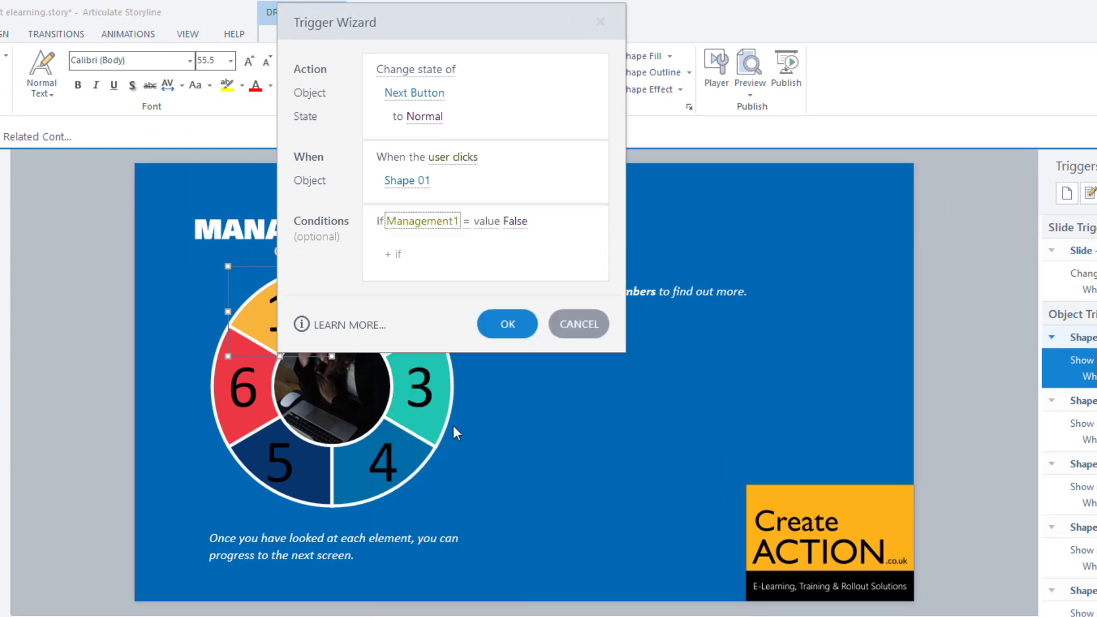
click(517, 225)
click(479, 269)
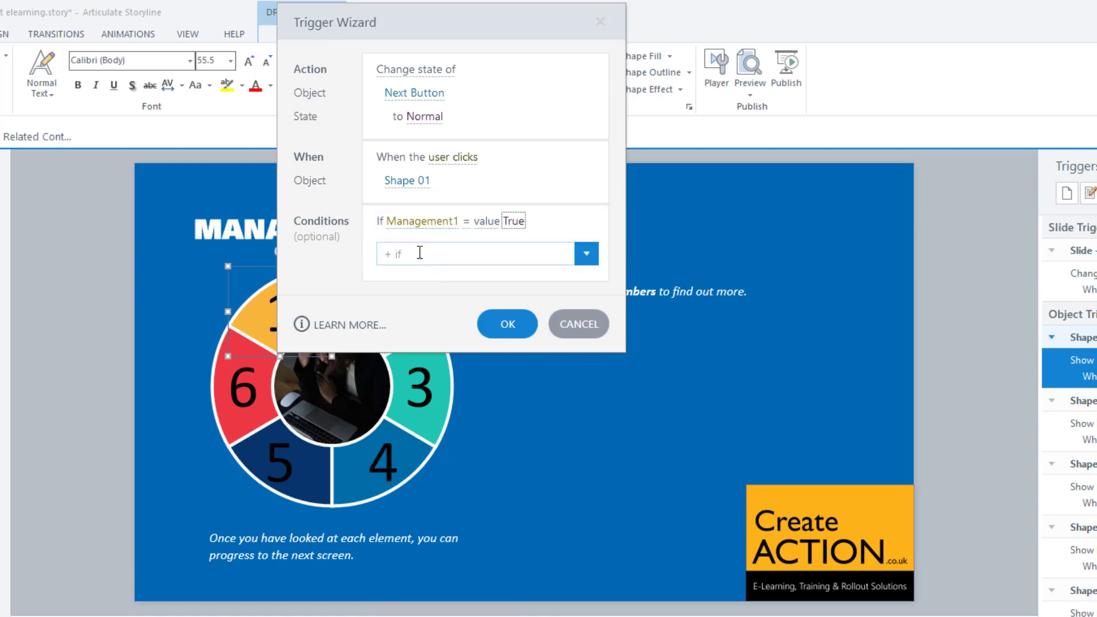
click(420, 254)
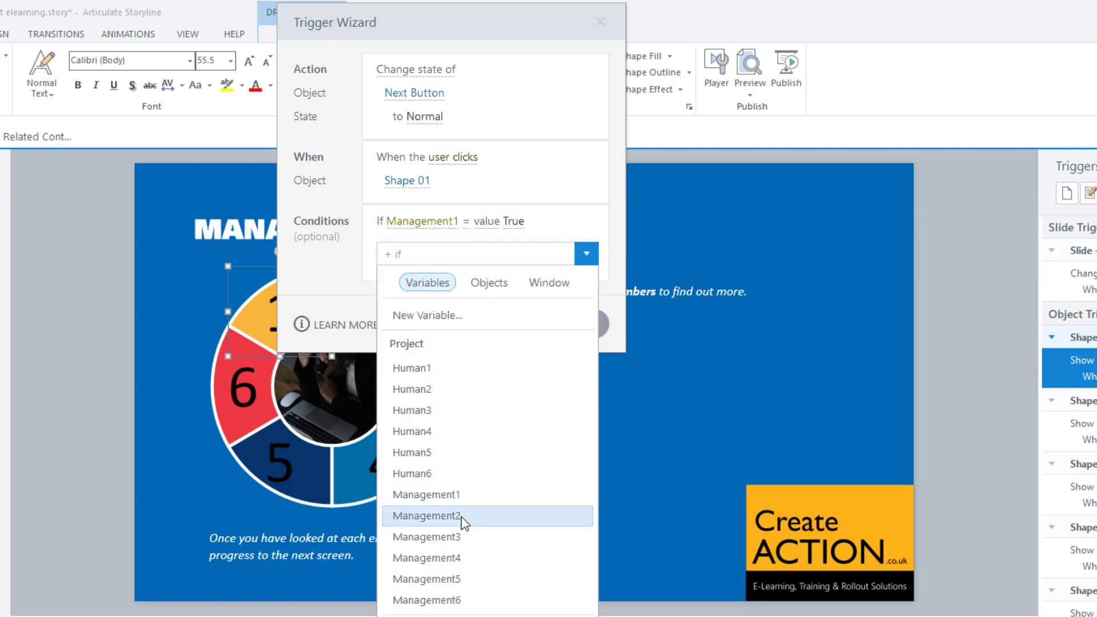
click(461, 516)
click(426, 275)
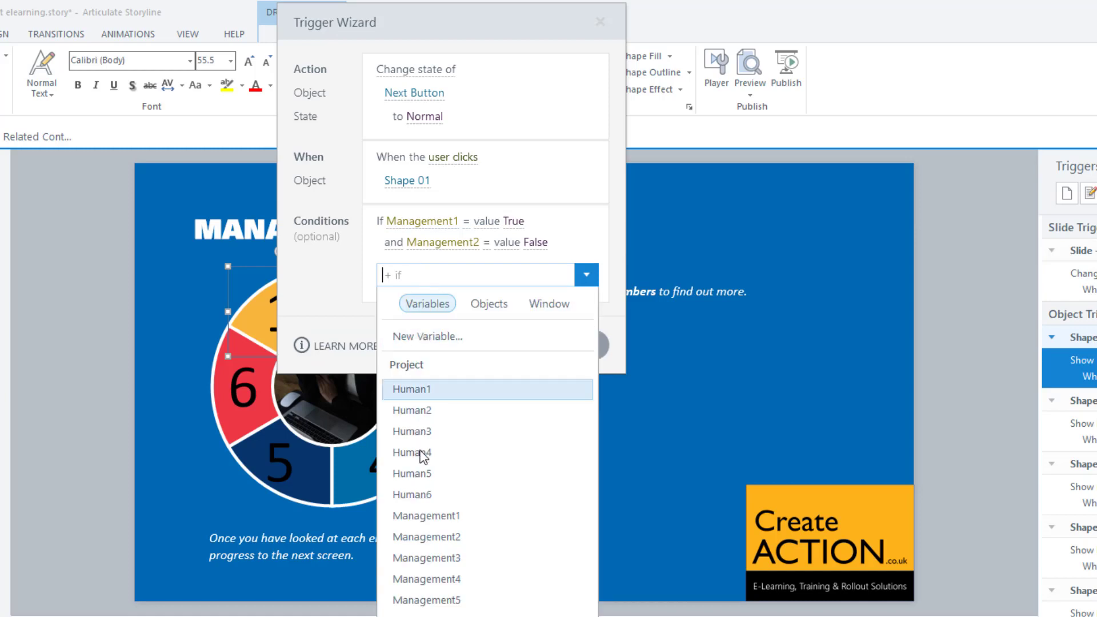
click(465, 559)
click(429, 298)
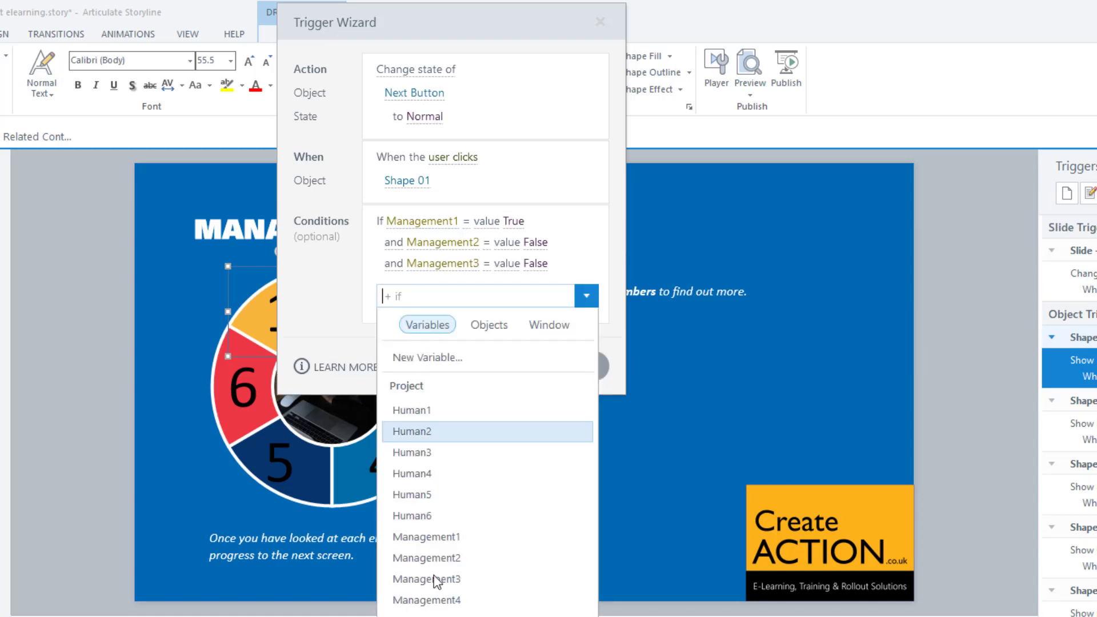
click(434, 599)
click(434, 319)
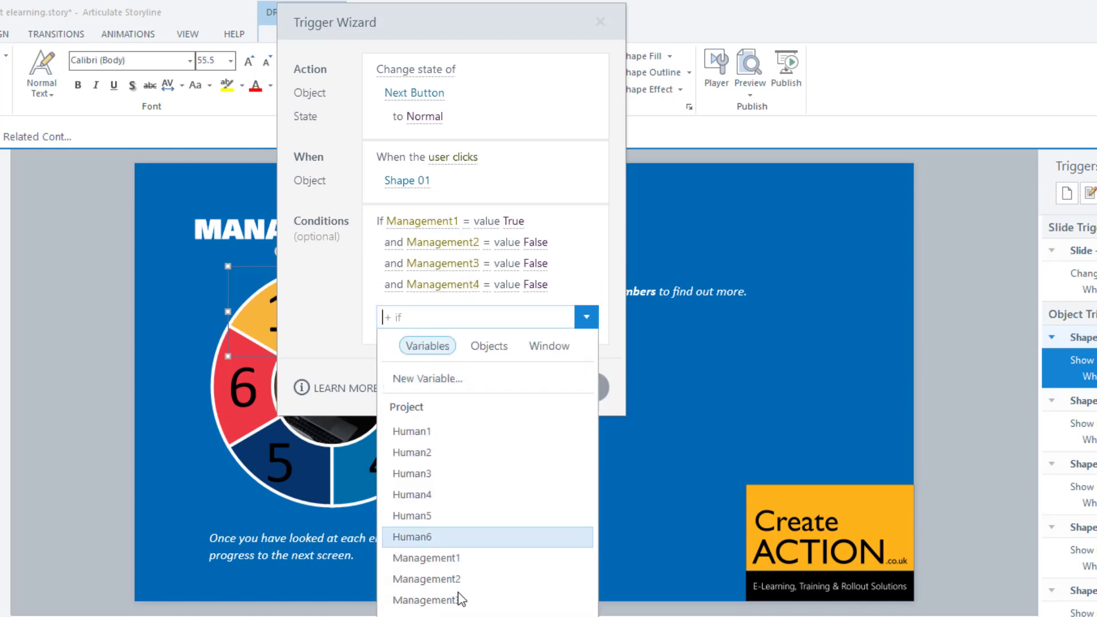
click(455, 600)
click(445, 343)
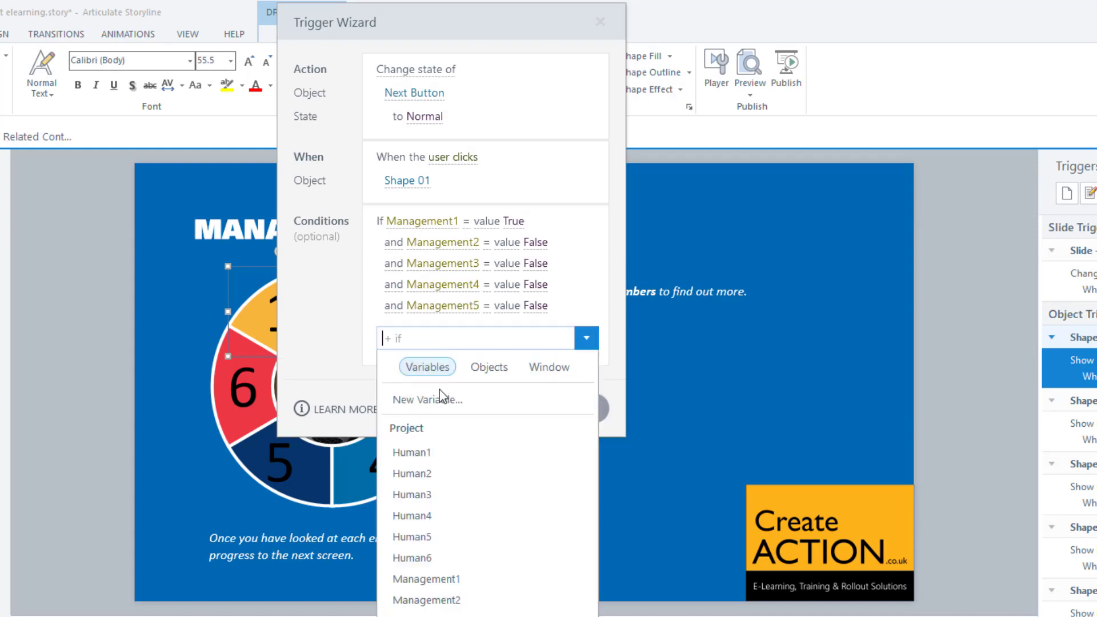
click(454, 611)
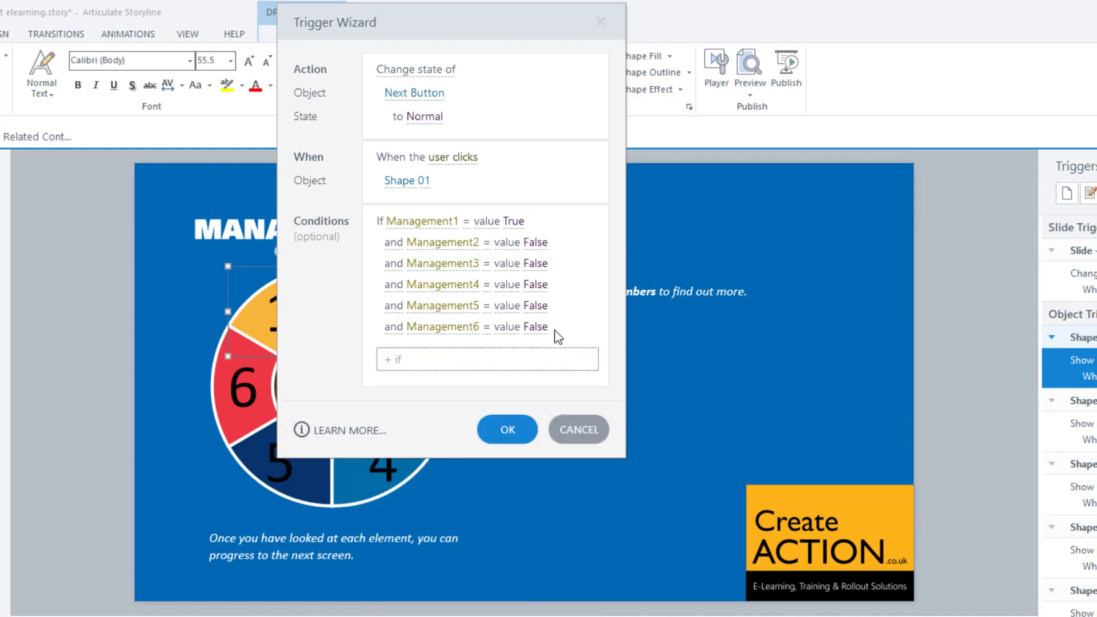
- Switch the Management2 through Management6 condition values from False to True
click(535, 242)
click(508, 285)
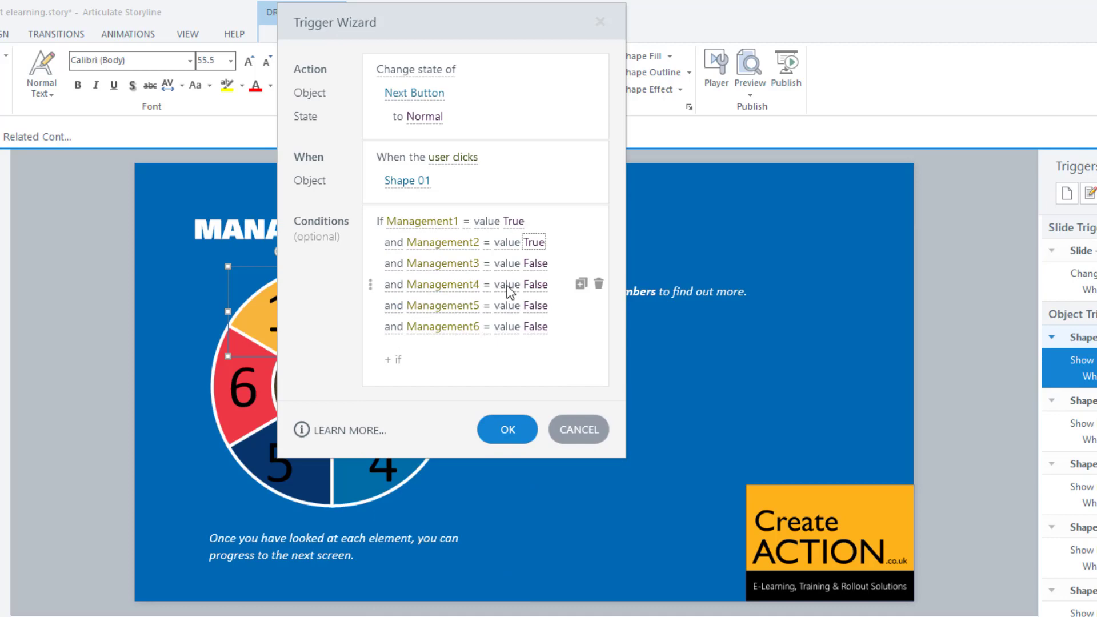
click(536, 264)
click(542, 298)
click(537, 285)
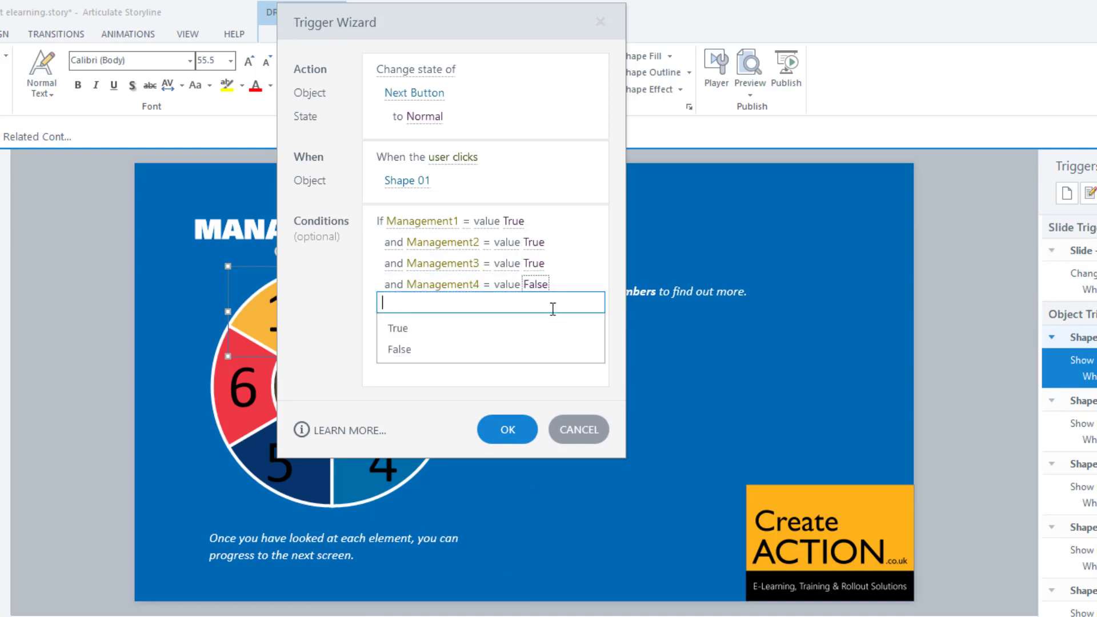
click(539, 325)
click(540, 306)
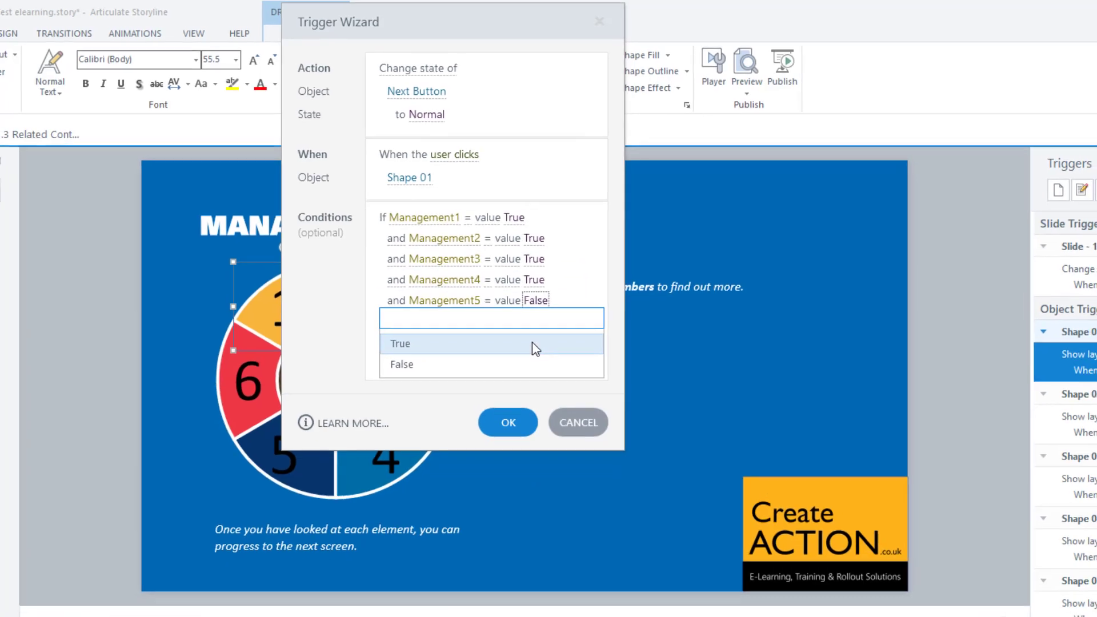
click(534, 347)
click(536, 326)
click(534, 263)
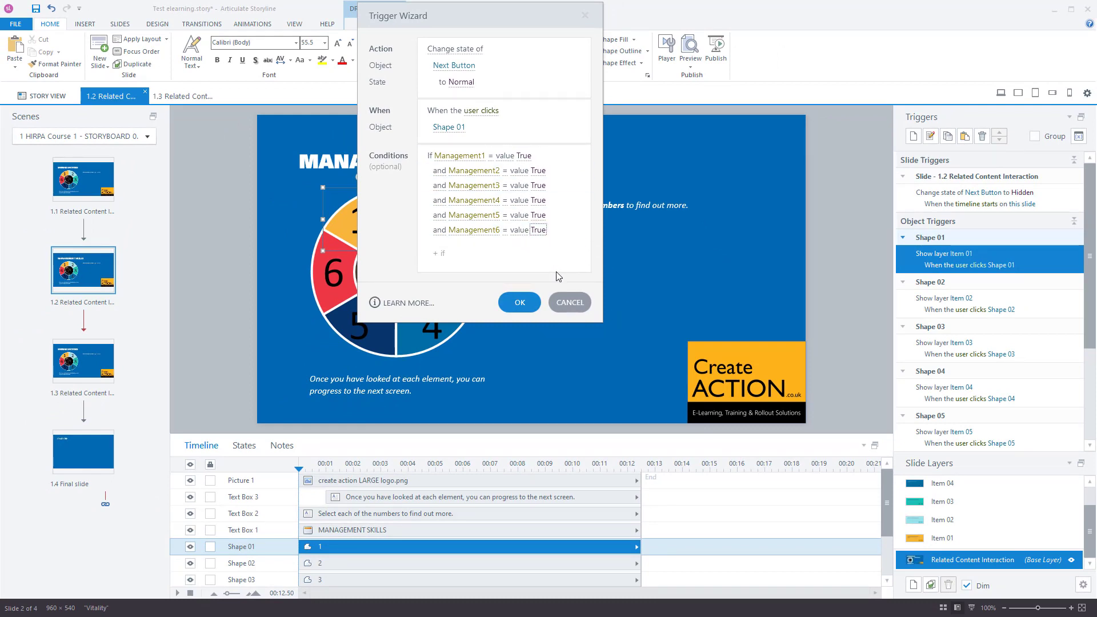
- Save Shape 01's conditional Next Button trigger and copy it
click(520, 303)
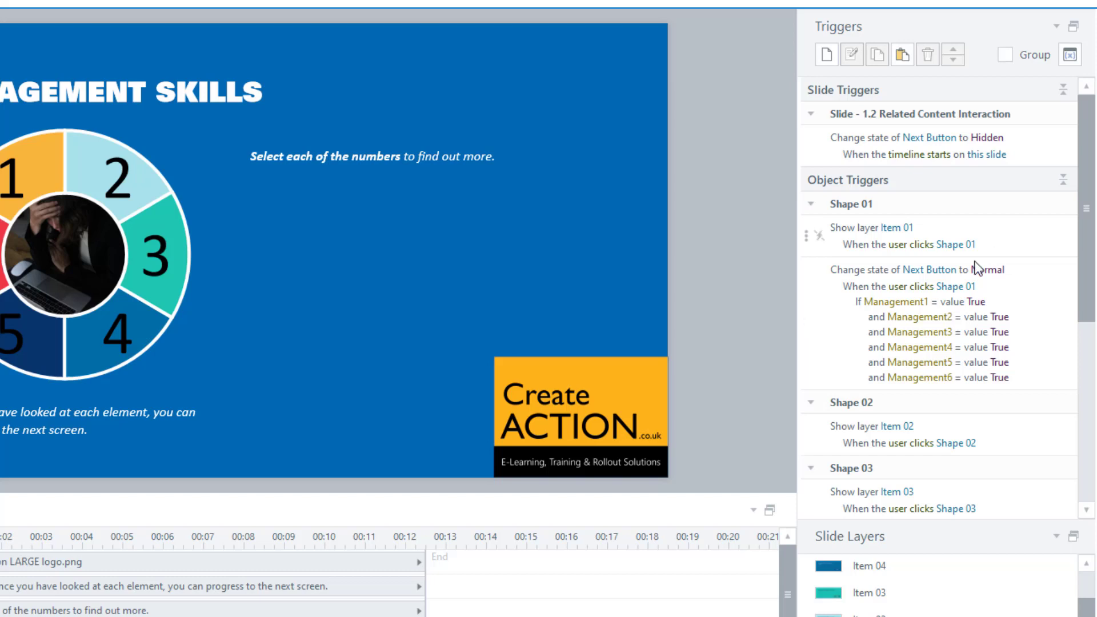
click(1054, 331)
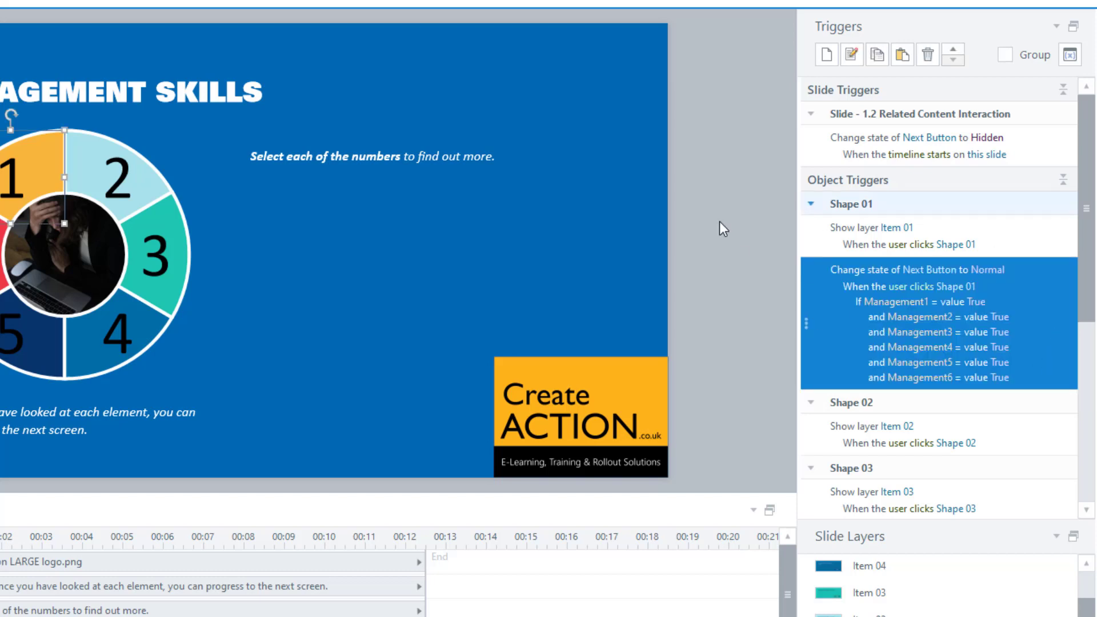
click(714, 240)
click(1053, 302)
- Paste the Next Button trigger under Shape 02 and Shape 03
click(1019, 437)
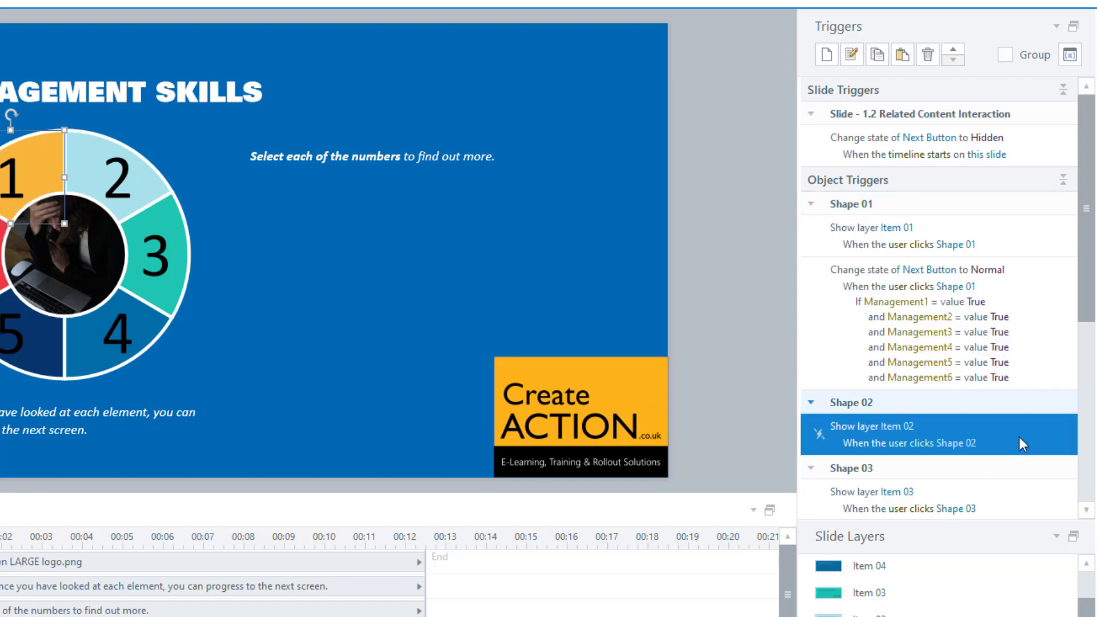
key(ctrl+v)
scroll(972, 451, down, 5)
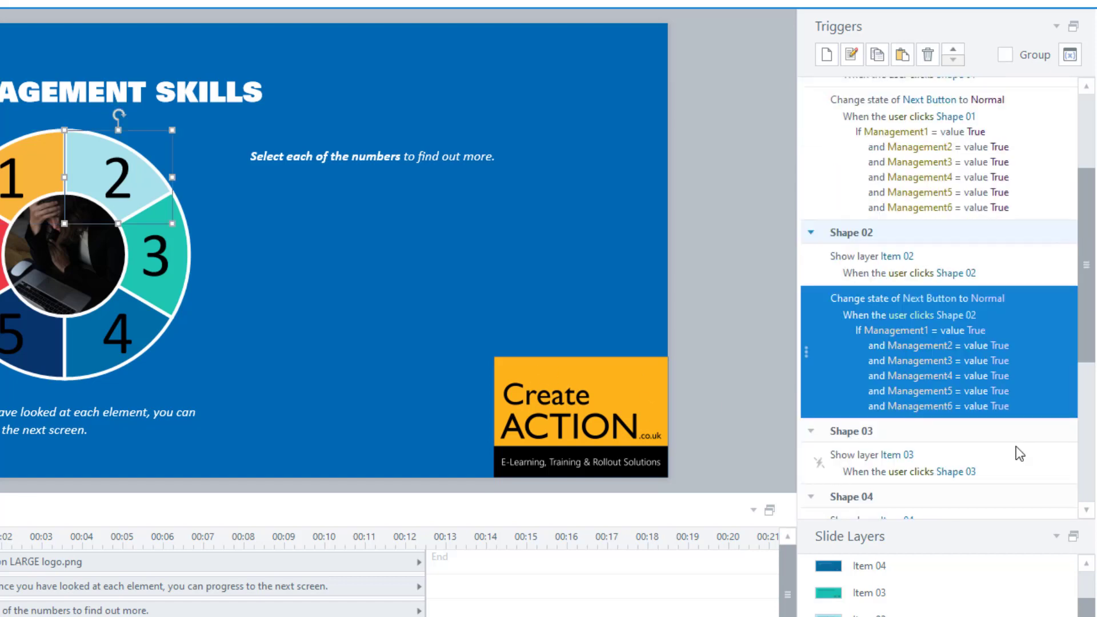
click(1015, 366)
key(ctrl+v)
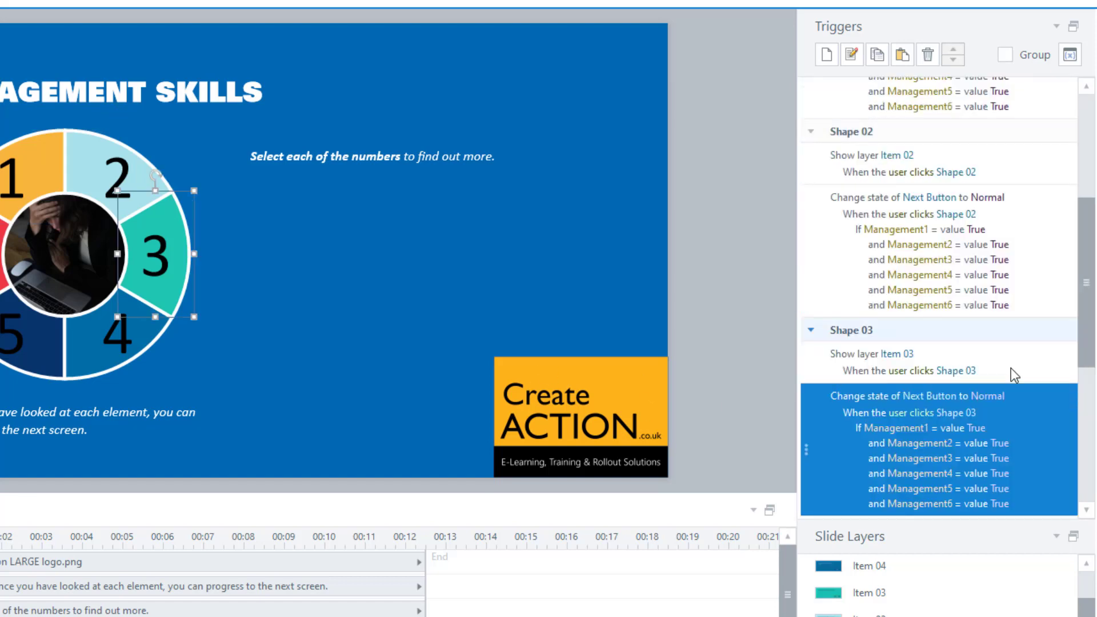
- Paste the Next Button trigger under Shapes 04, 05 and 06, then check Shape 06's copy
scroll(1006, 394, down, 3)
scroll(1017, 386, down, 2)
click(1022, 365)
key(ctrl+v)
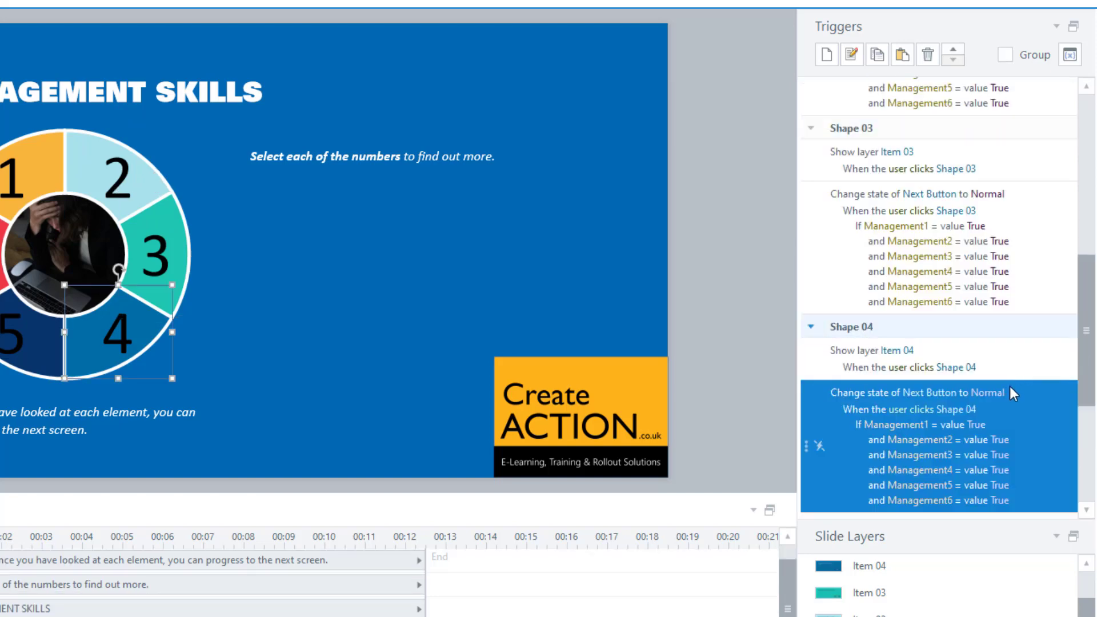
scroll(1010, 386, down, 3)
click(1017, 367)
key(ctrl+v)
scroll(1013, 388, down, 3)
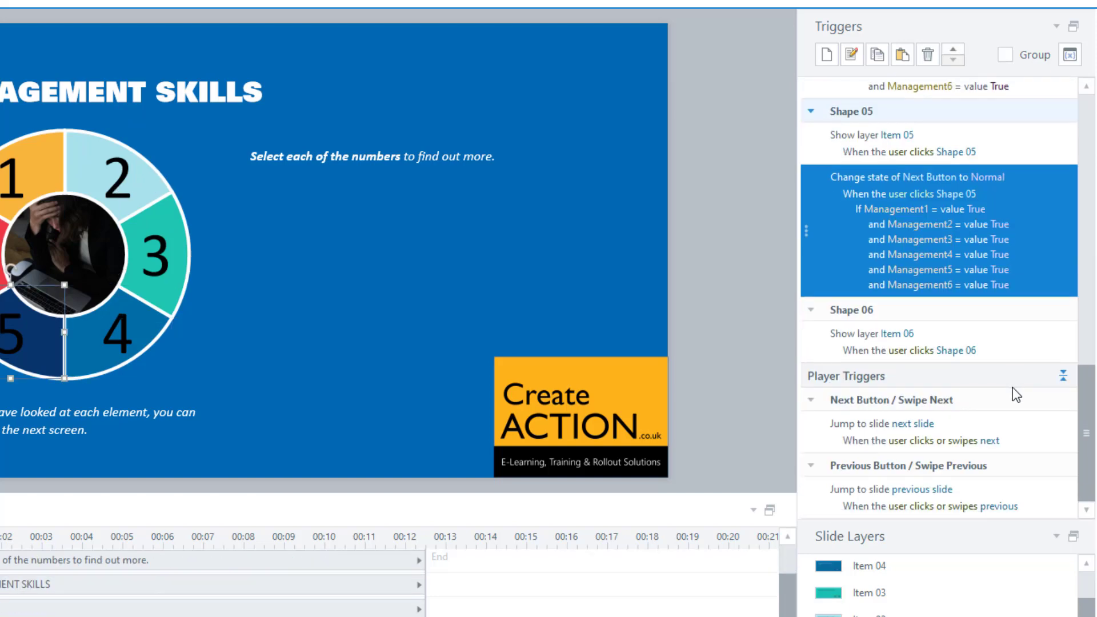
click(1012, 354)
key(ctrl+v)
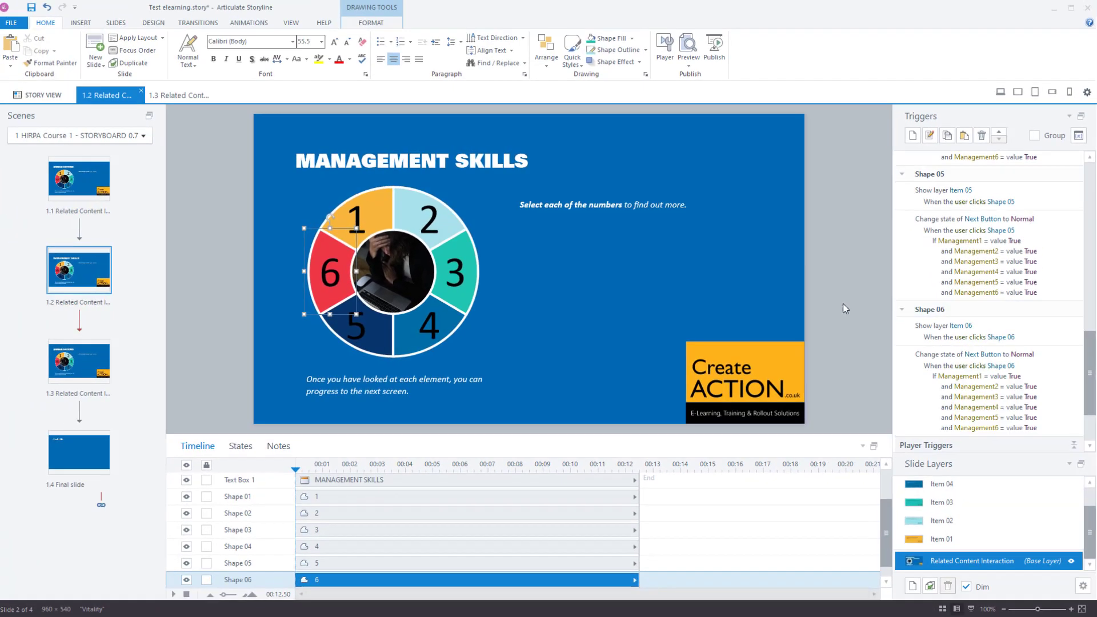
click(1070, 385)
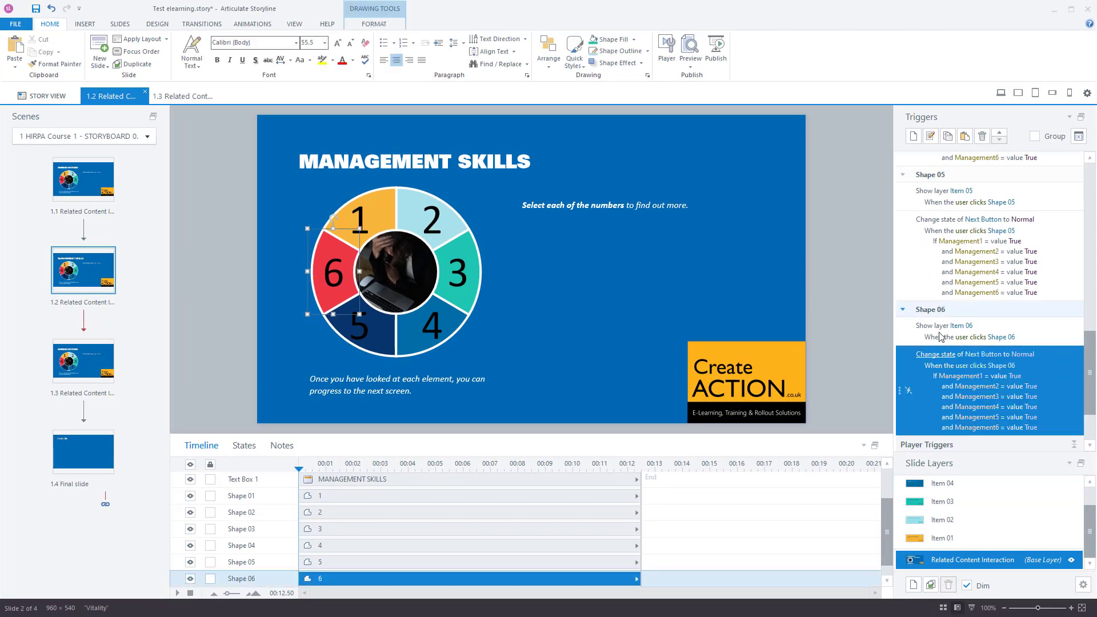
scroll(966, 329, down, 3)
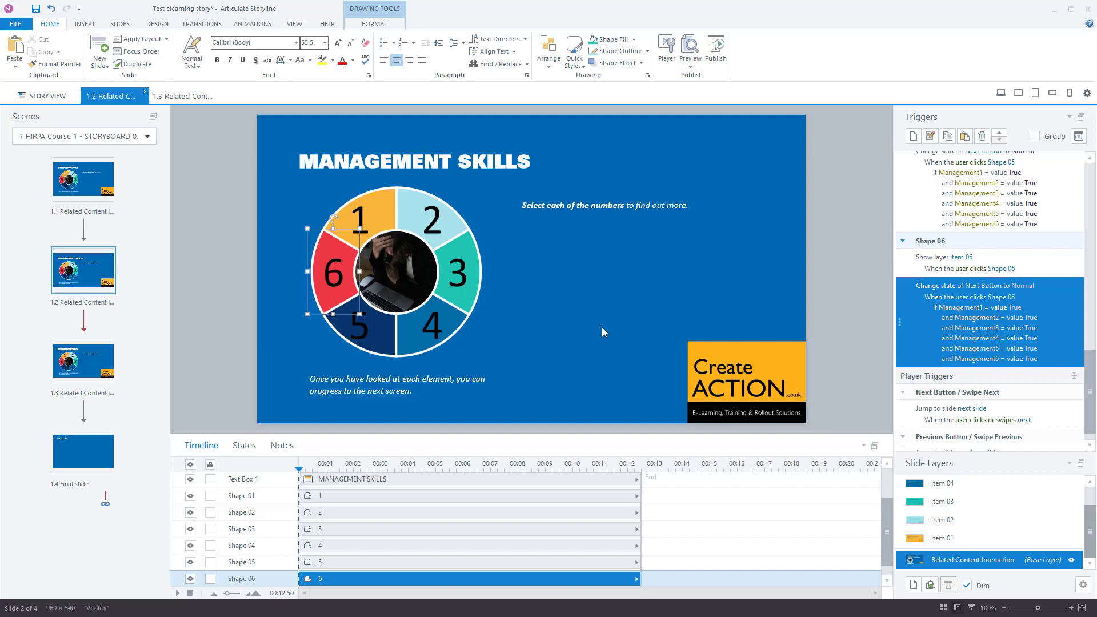
- Deselect Shape 06 and preview only this slide
click(845, 311)
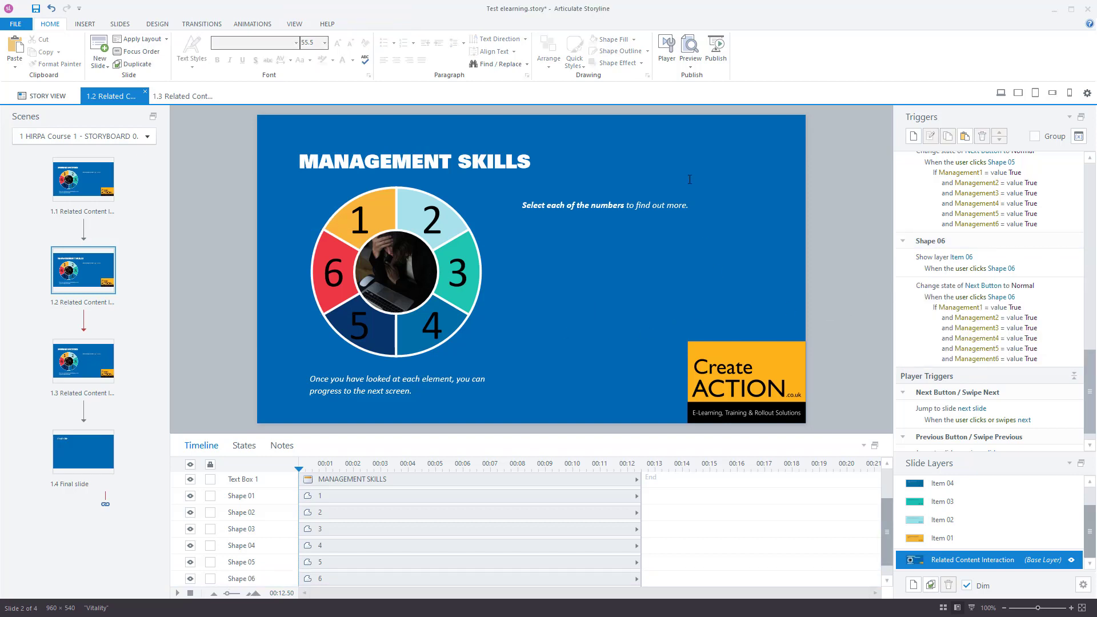
click(690, 64)
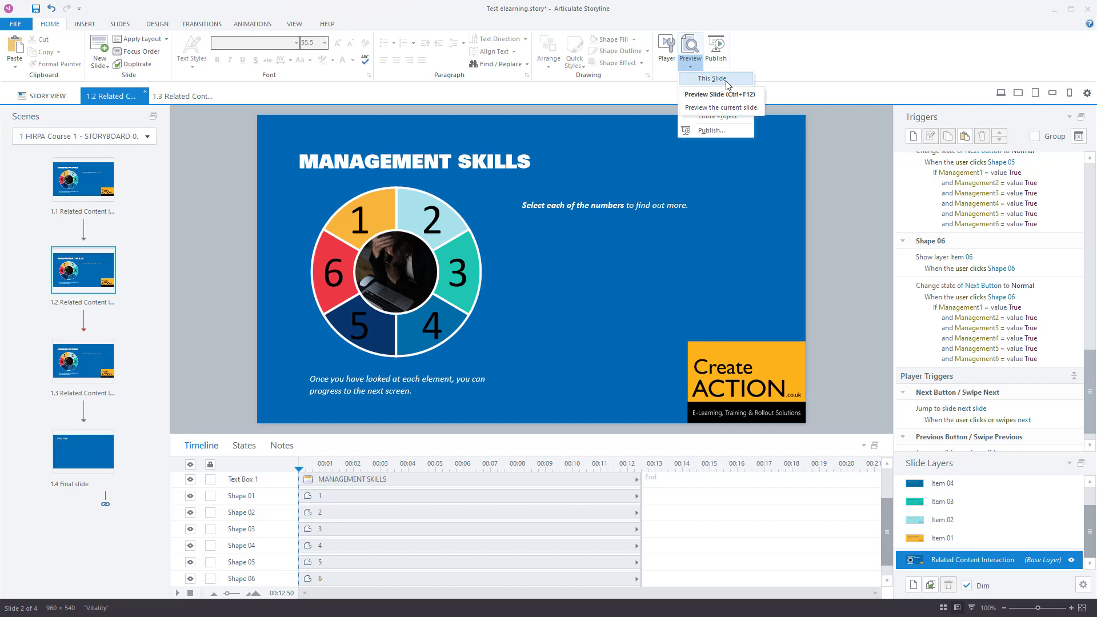
click(719, 83)
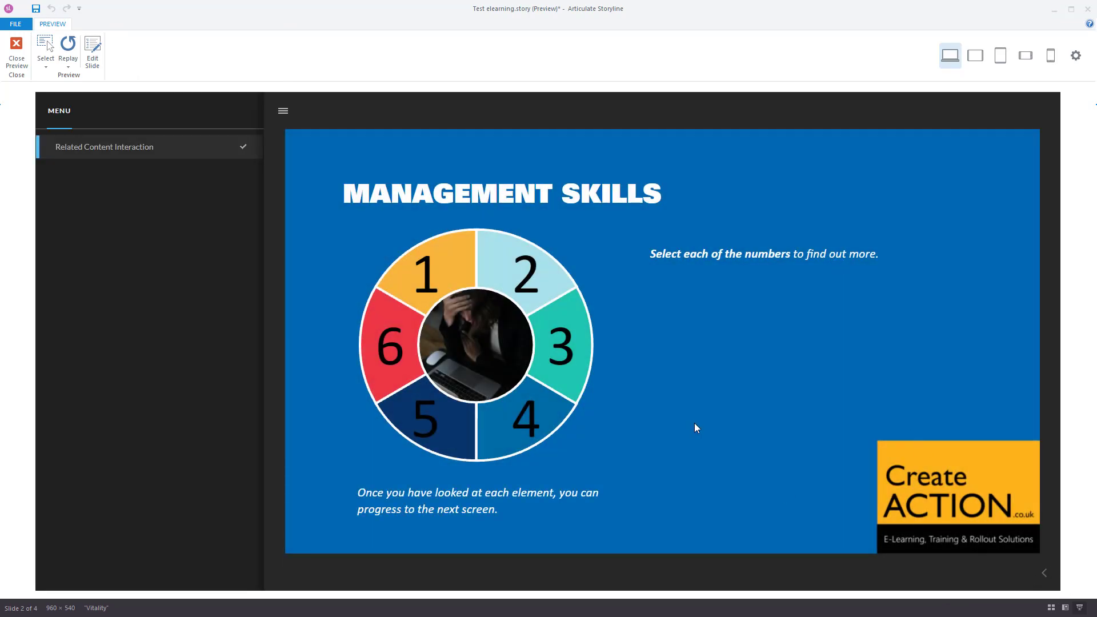
- View segments 6, 5, 1, 4, 2 and 3, confirm the Next arrow appears, then close the preview
click(369, 368)
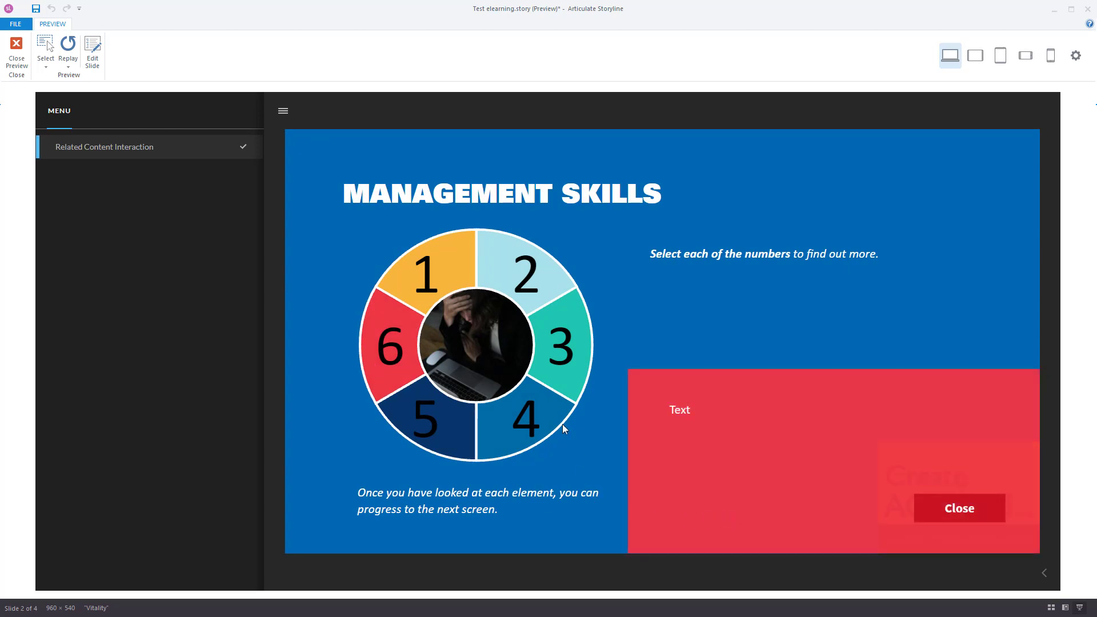
click(435, 424)
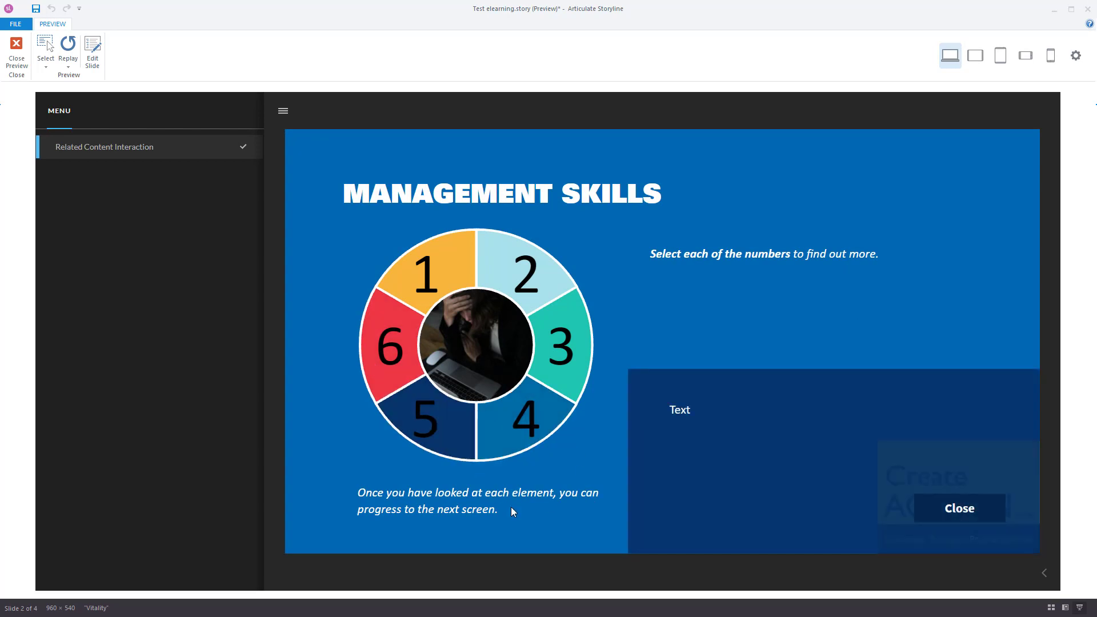
click(445, 283)
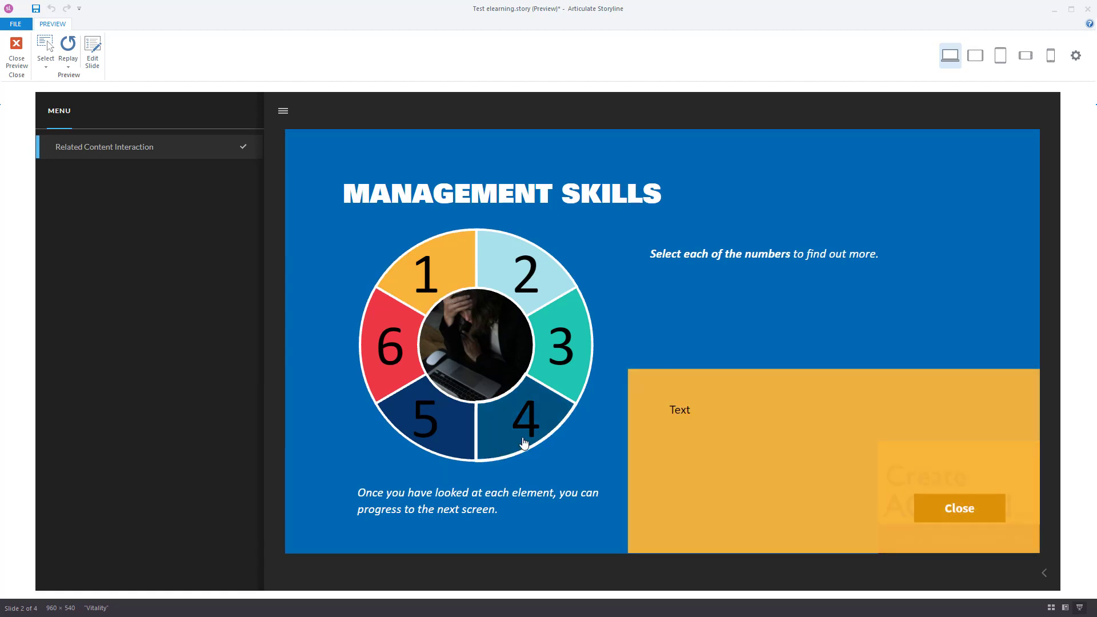
click(523, 442)
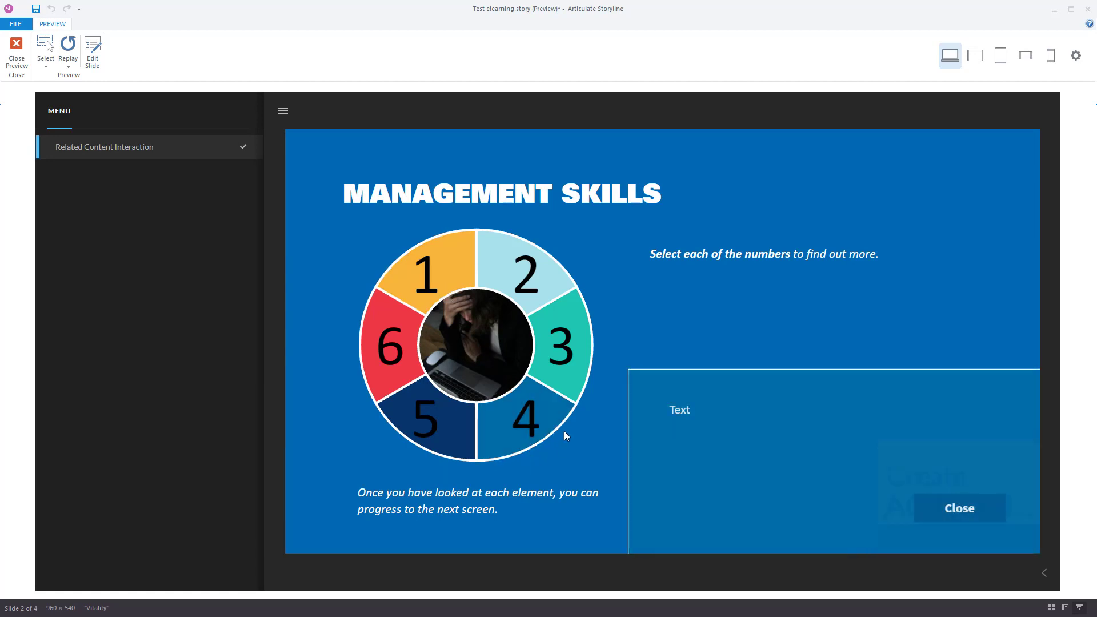
click(543, 293)
click(566, 372)
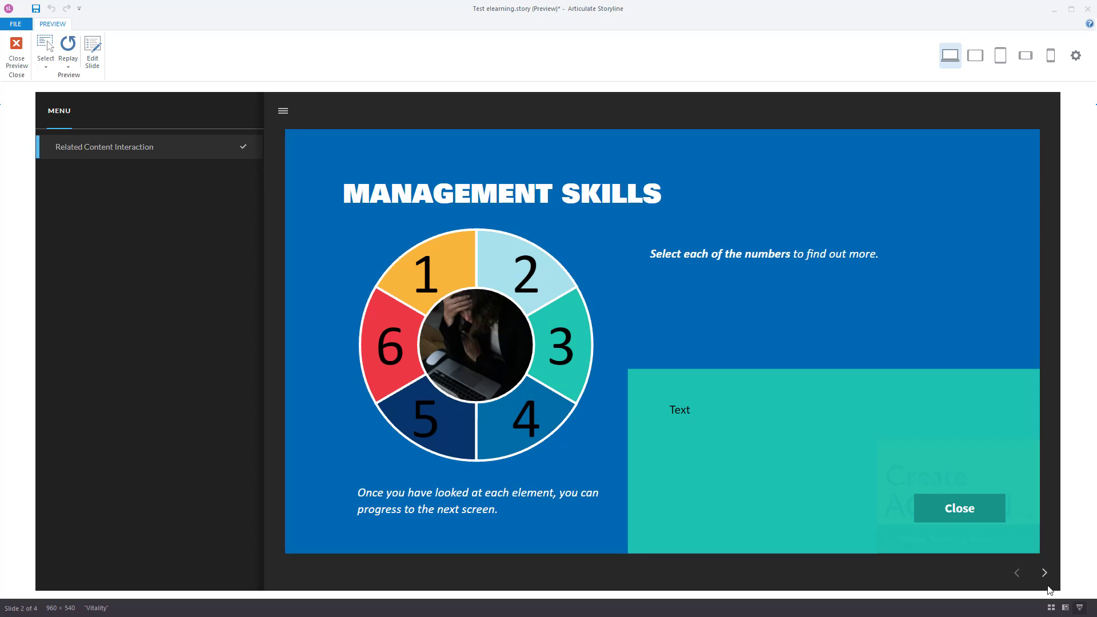
click(5, 57)
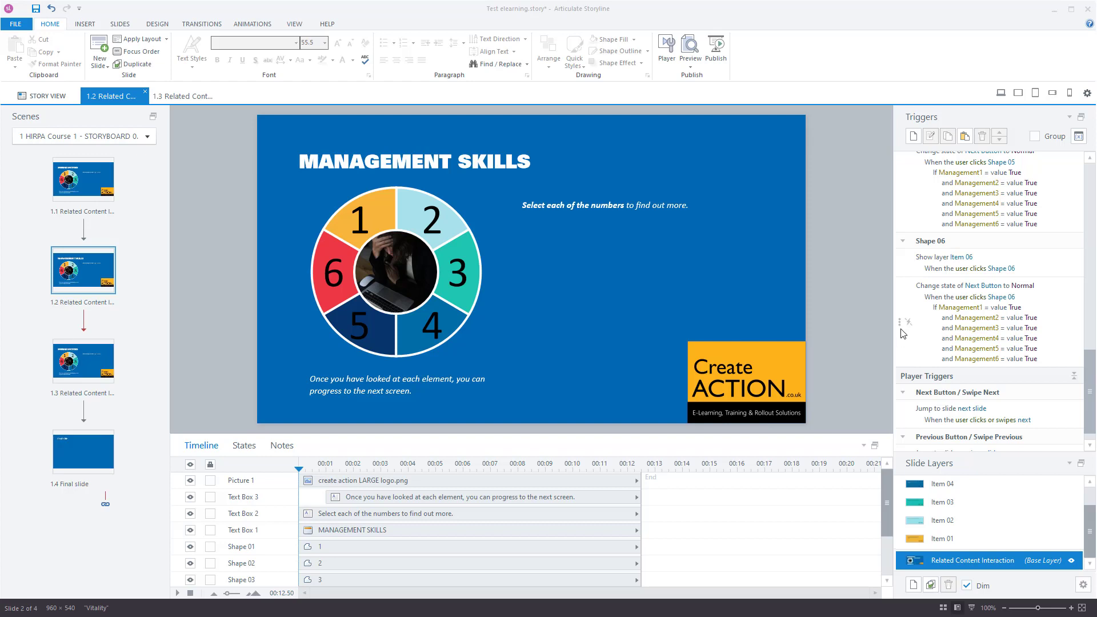
click(440, 393)
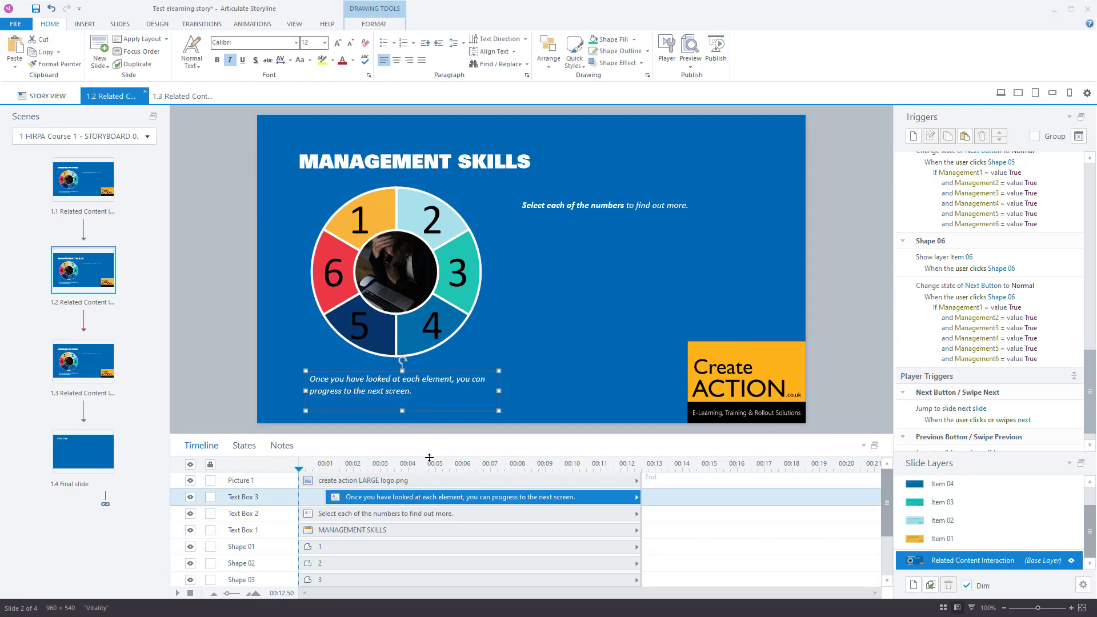